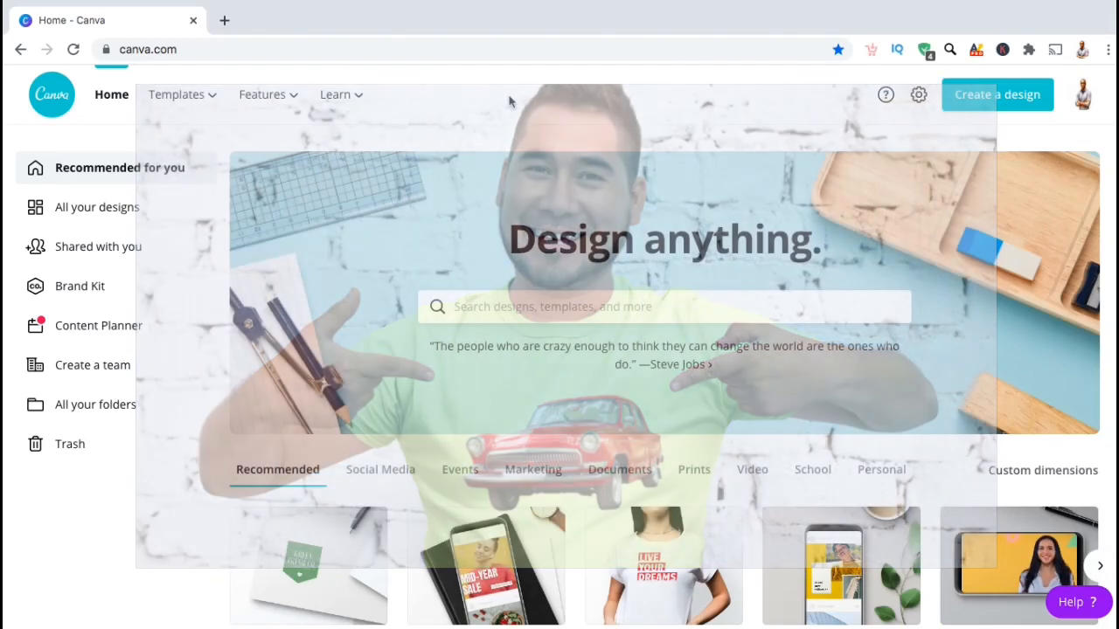
scroll(60, 174, down, 3)
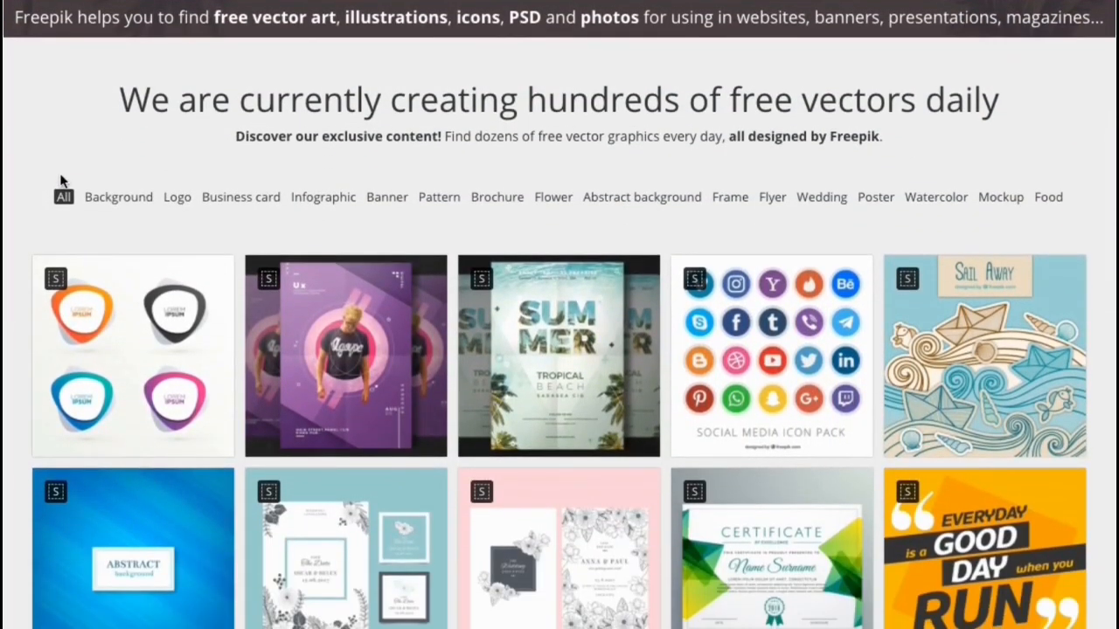
scroll(60, 176, down, 3)
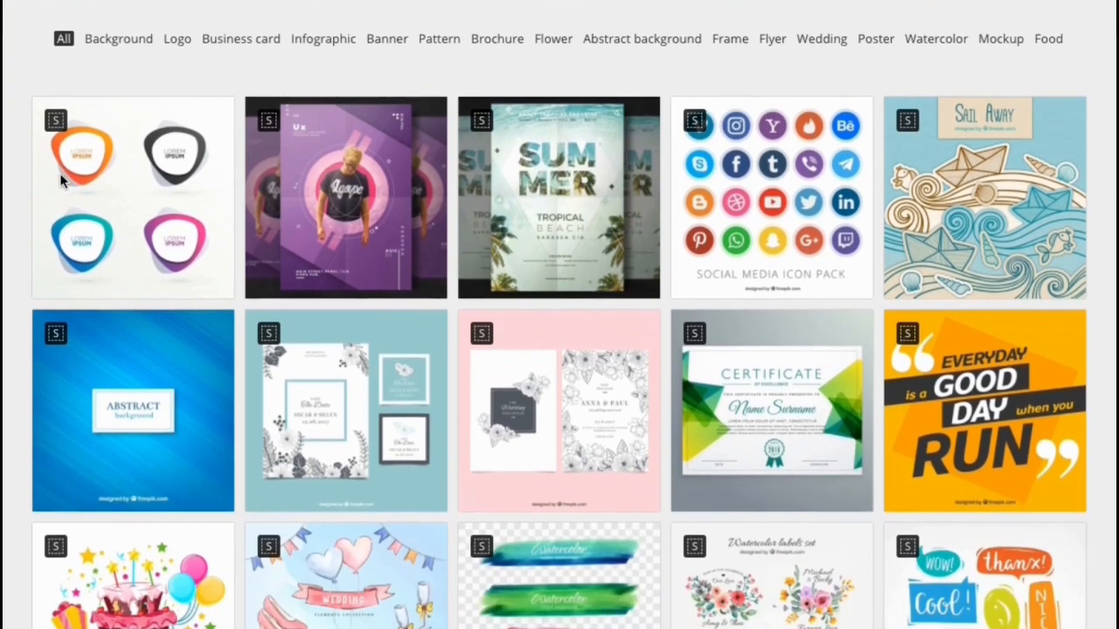
scroll(61, 181, down, 3)
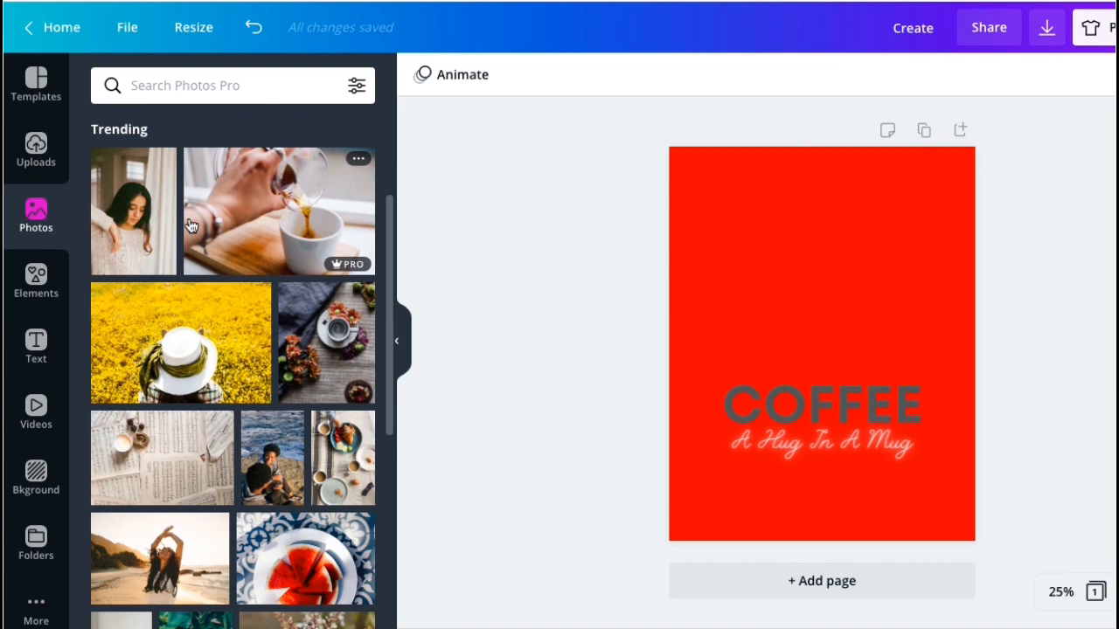
Search the photo library for "Coffee cup" and look over the coffee cup photos.
click(193, 87)
text(Coffee cup)
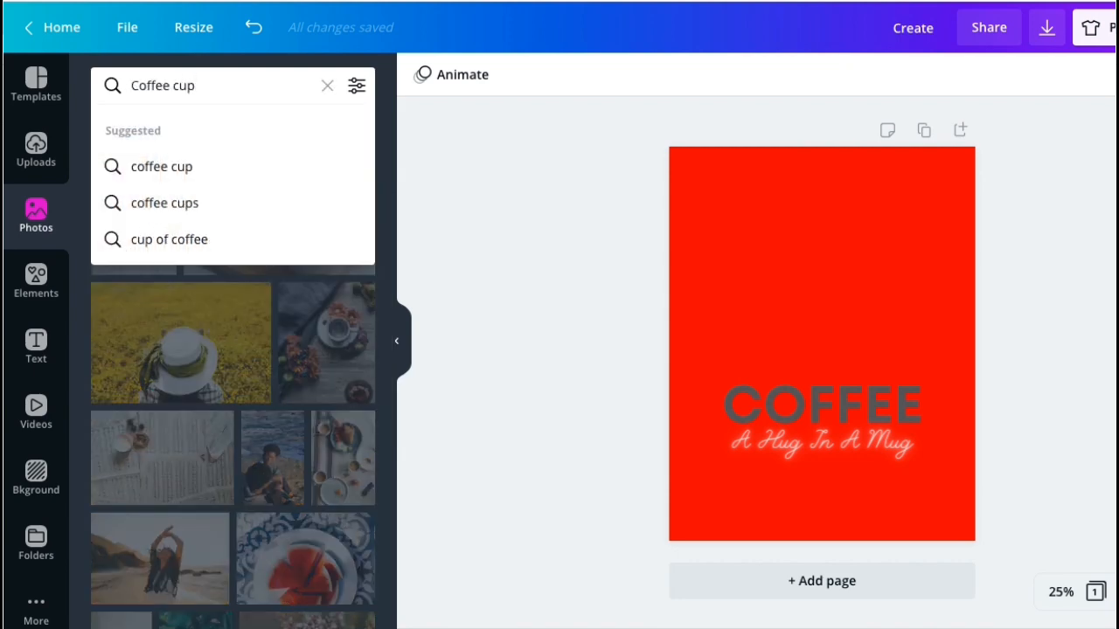
key(Return)
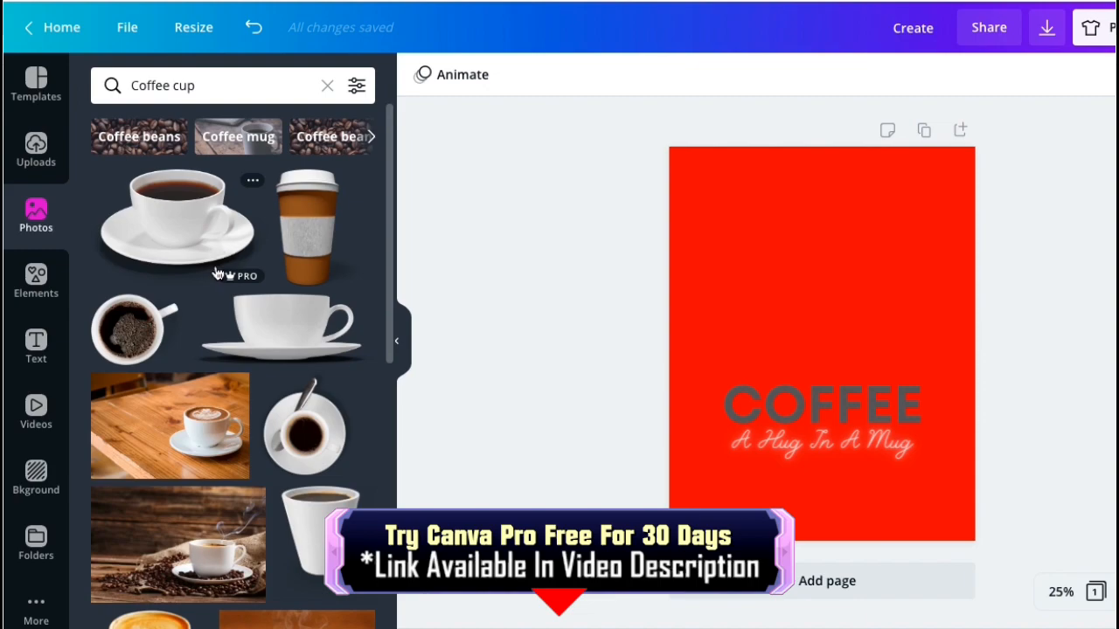
mouse_move(229, 278)
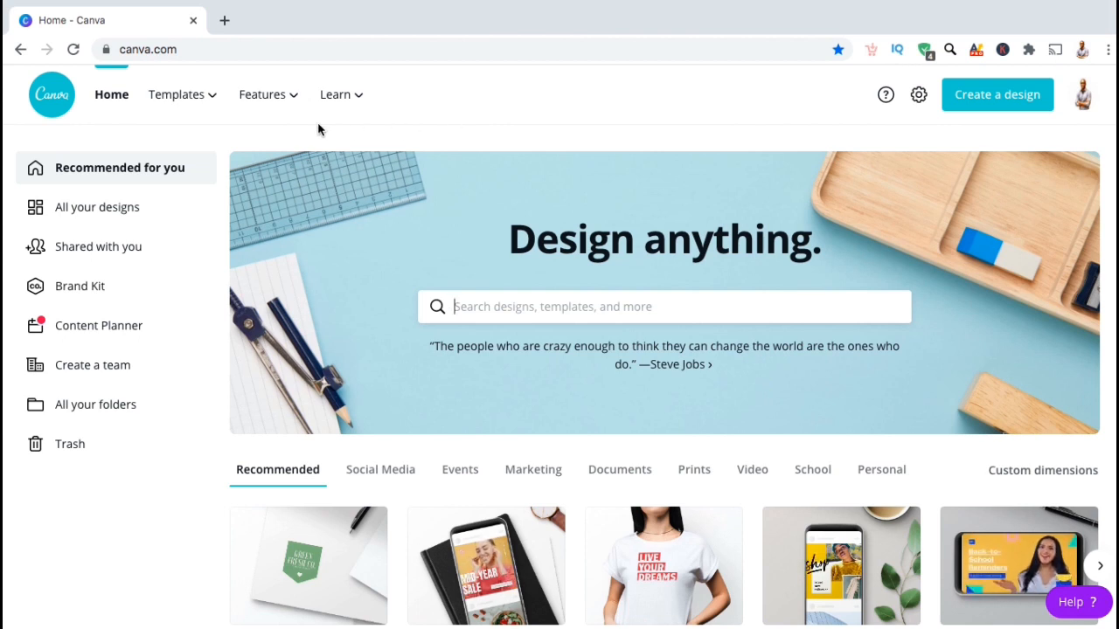
Browse the T-shirt templates and create a blank T-shirt design.
mouse_move(208, 101)
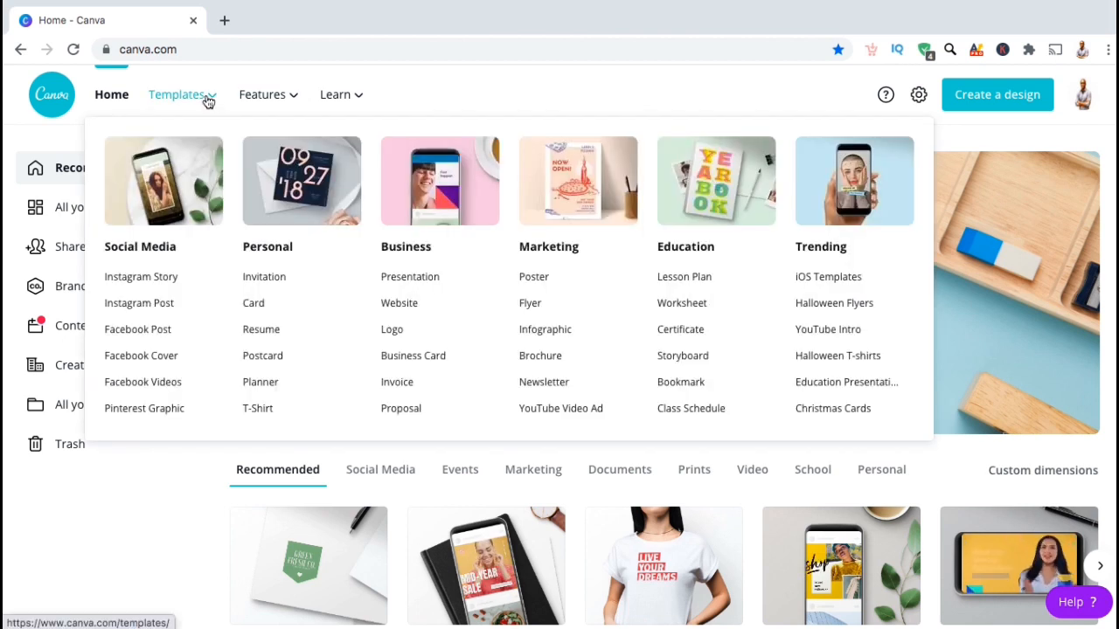
click(257, 410)
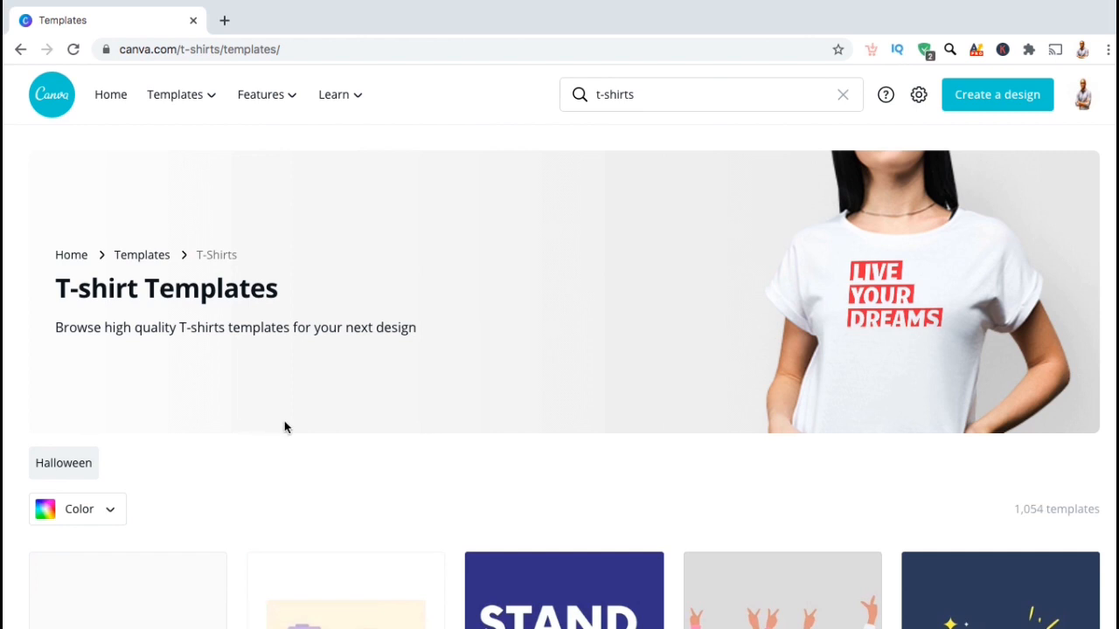
scroll(450, 468, down, 3)
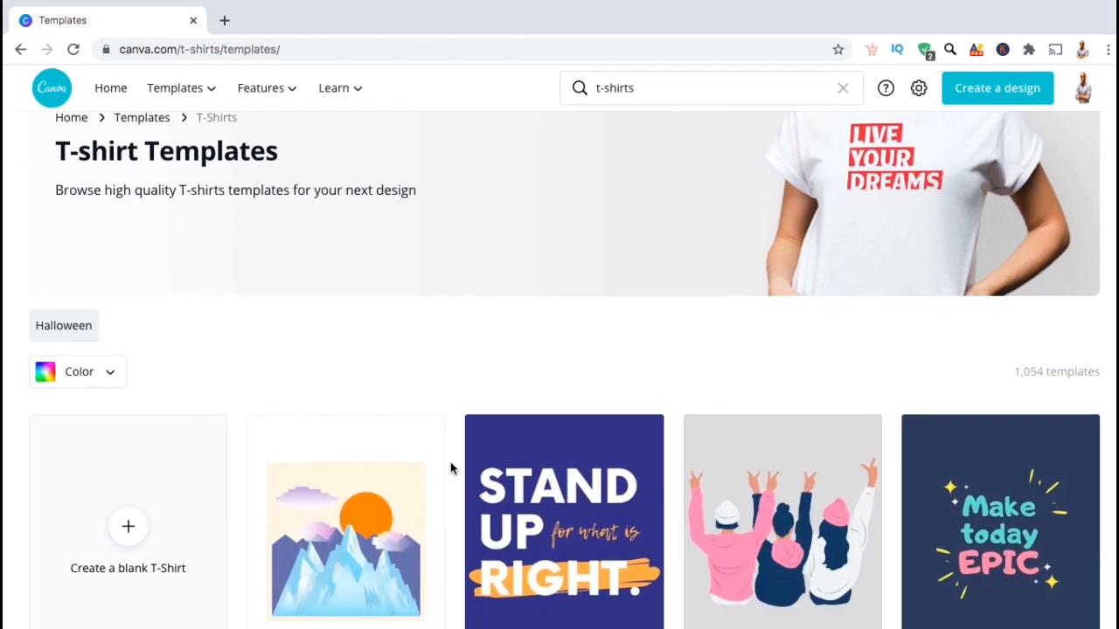
scroll(450, 468, down, 3)
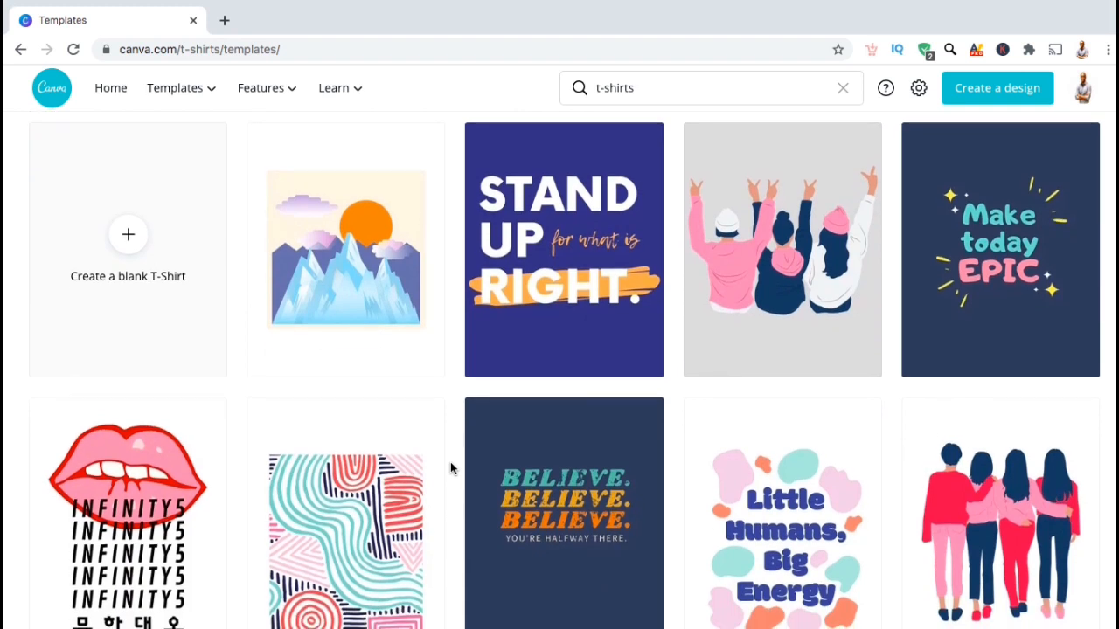
click(126, 313)
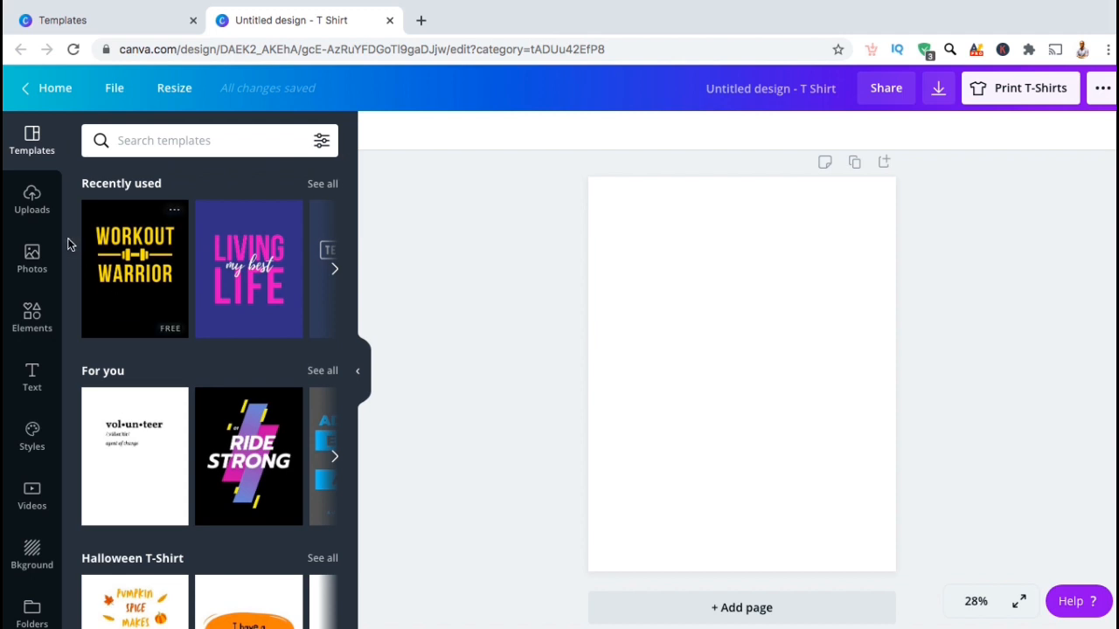
Upload the jack-o-lantern JPG image from the device's Desktop folder to the media uploads.
click(49, 219)
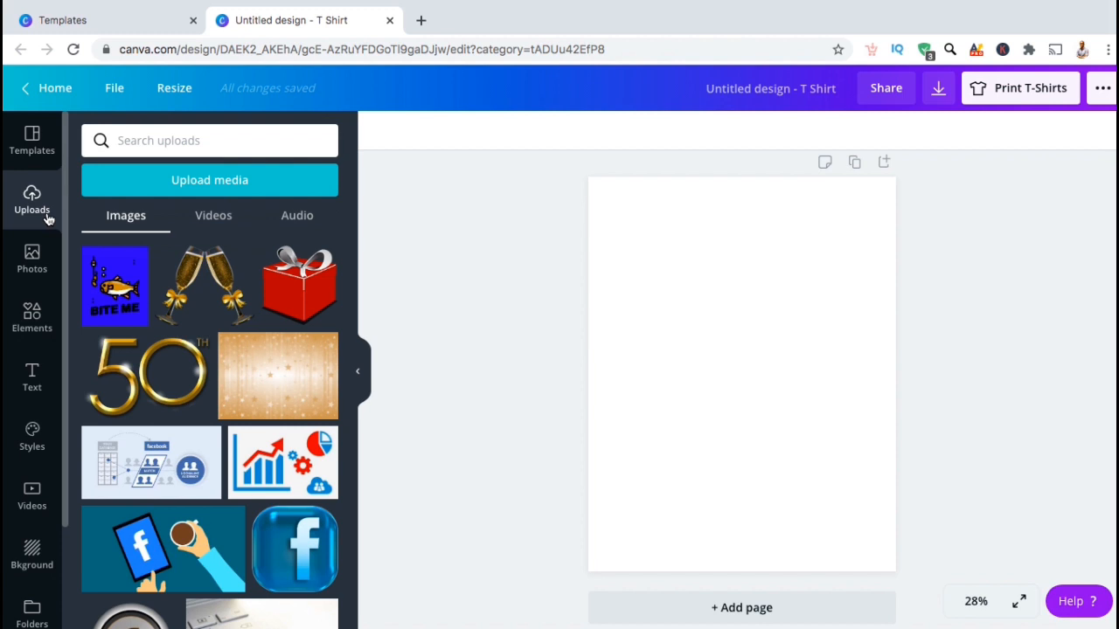
click(139, 191)
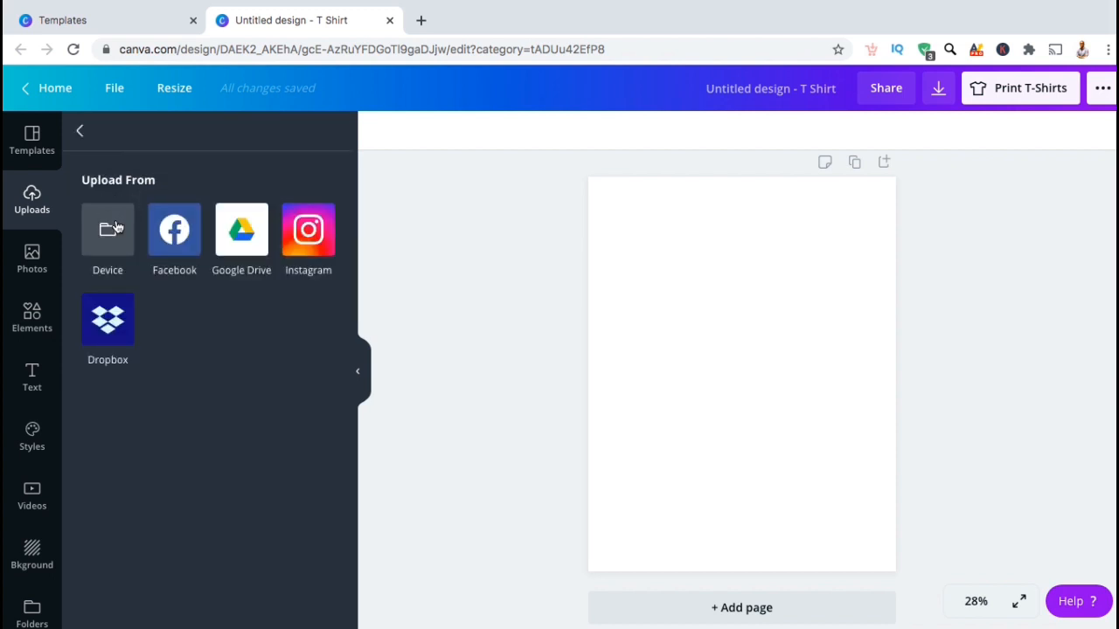
click(116, 228)
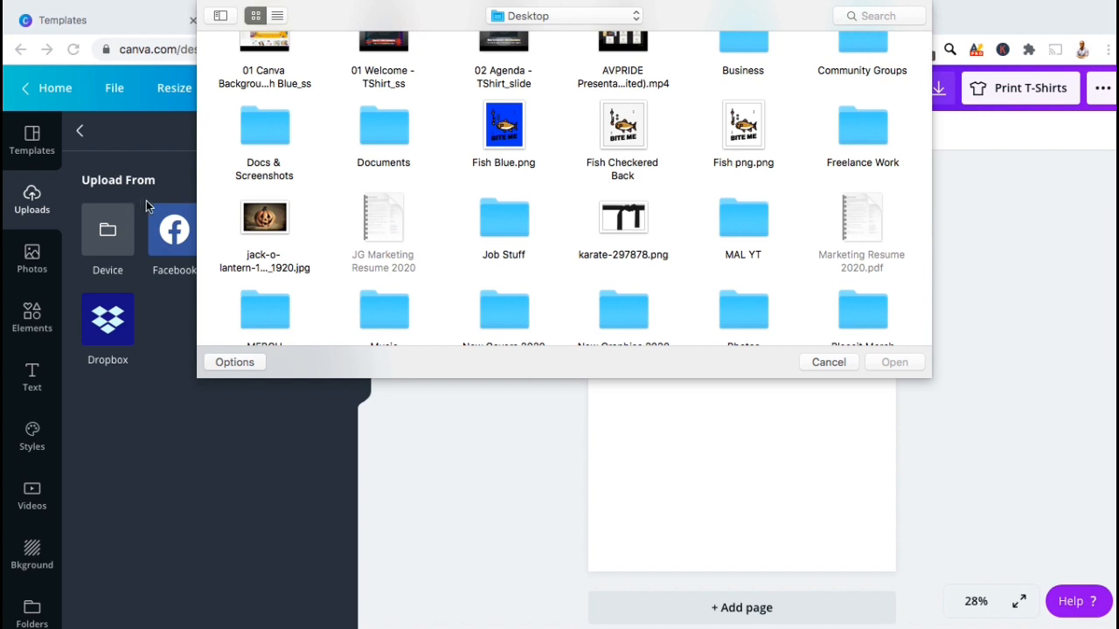
double_click(252, 215)
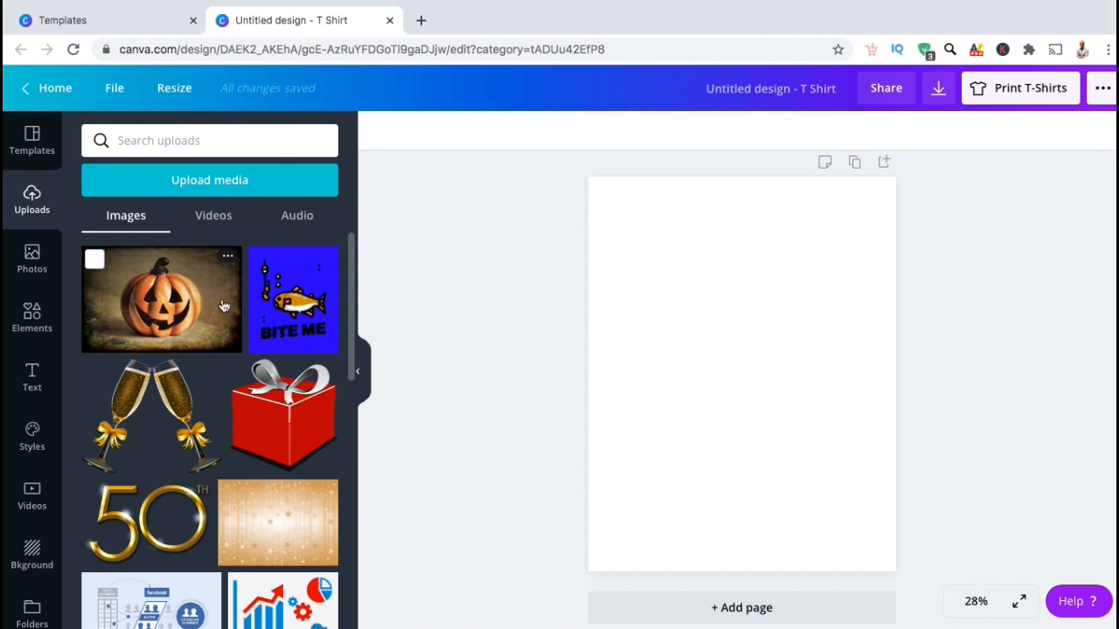
Place the uploaded jack-o-lantern photo on the page and enlarge it to the full page width.
click(223, 306)
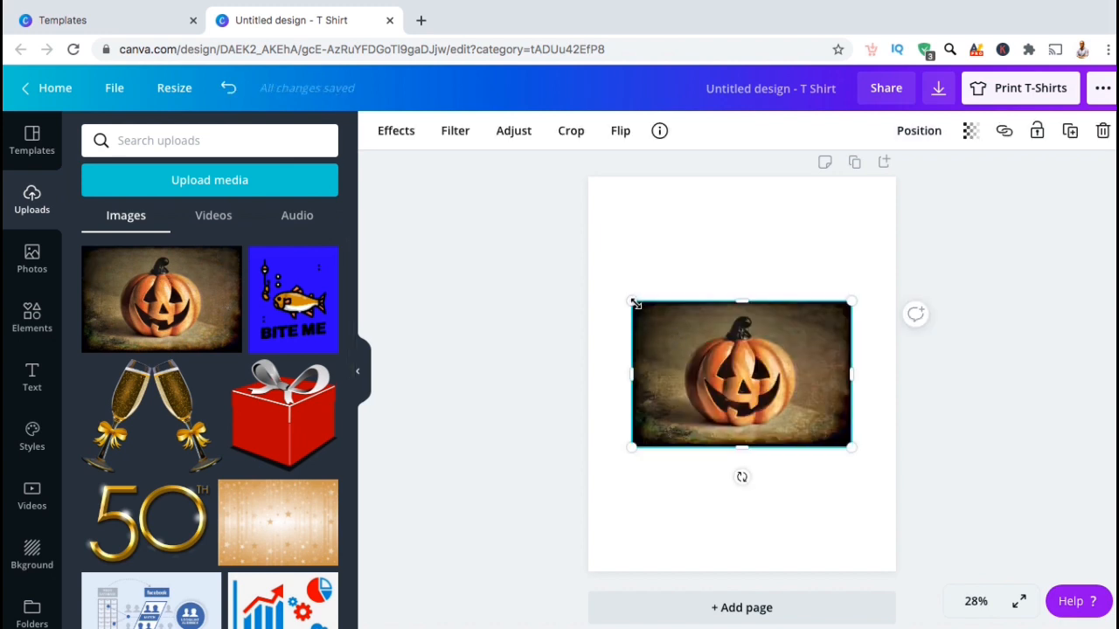
drag(631, 301, 589, 272)
drag(852, 272, 896, 243)
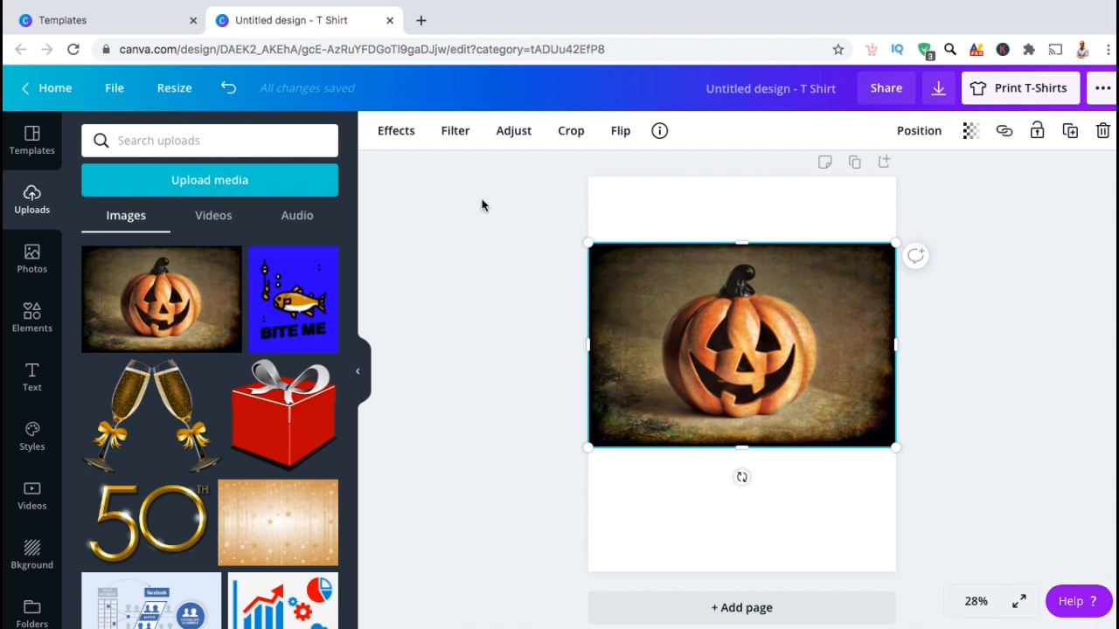
Remove the jack-o-lantern photo's background and enlarge the pumpkin cutout in the upper part of the page.
click(403, 139)
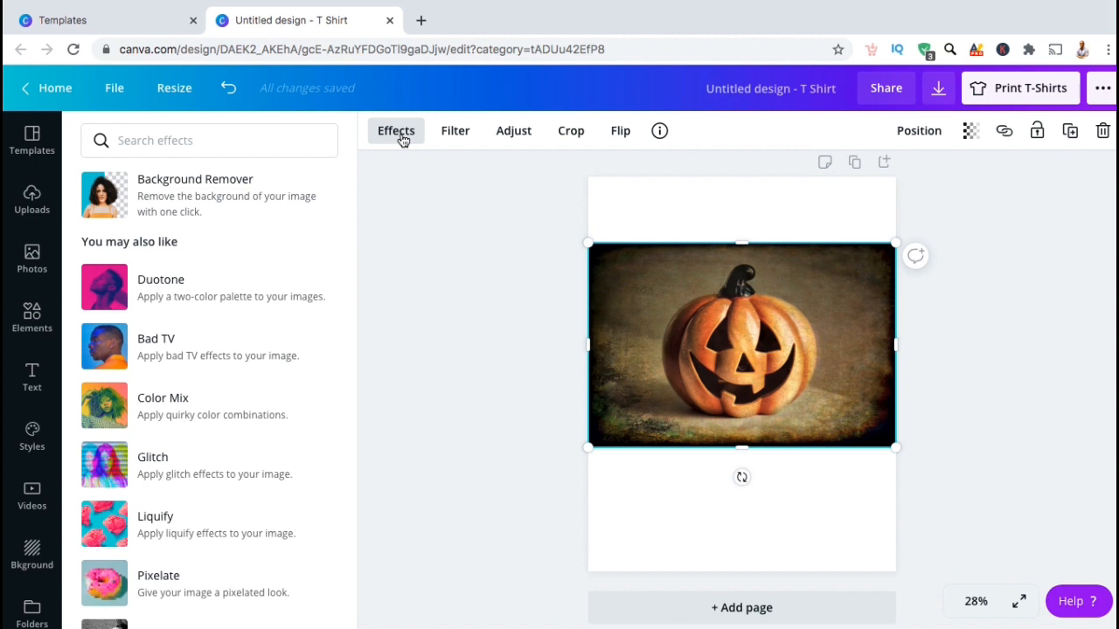
click(298, 198)
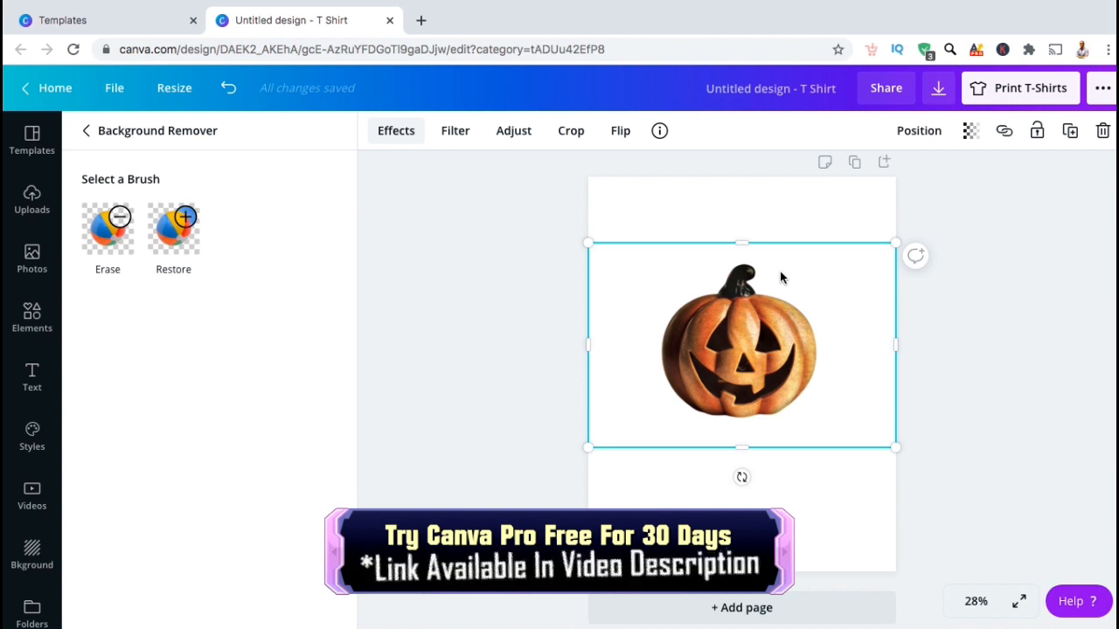
drag(591, 243, 569, 212)
drag(893, 220, 912, 215)
mouse_move(760, 289)
mouse_down()
mouse_move(772, 288)
mouse_move(766, 276)
mouse_up()
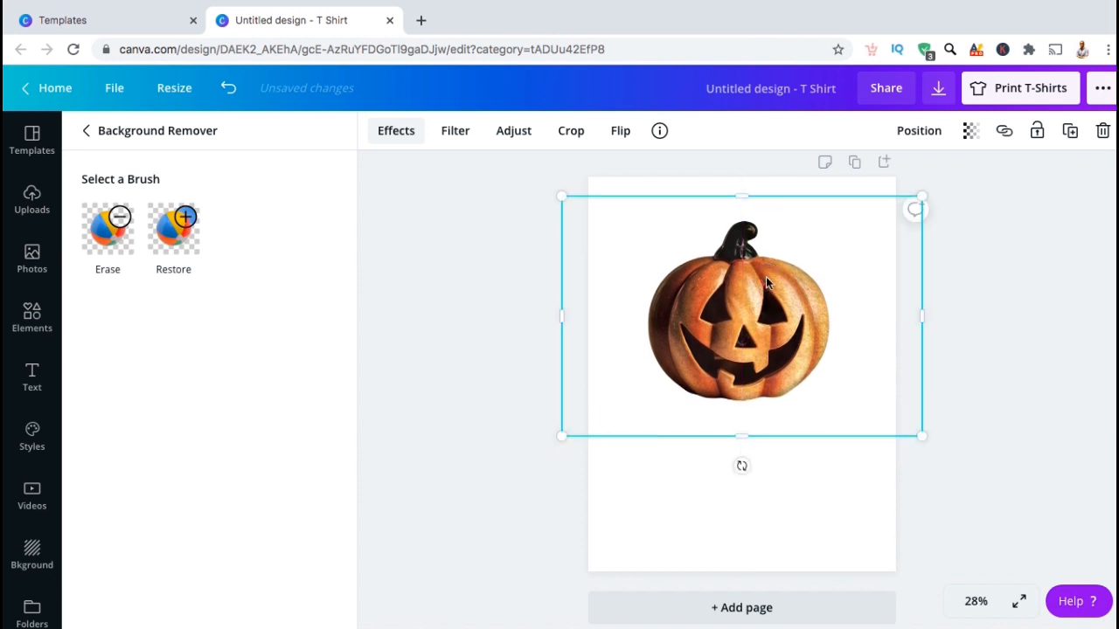
click(540, 303)
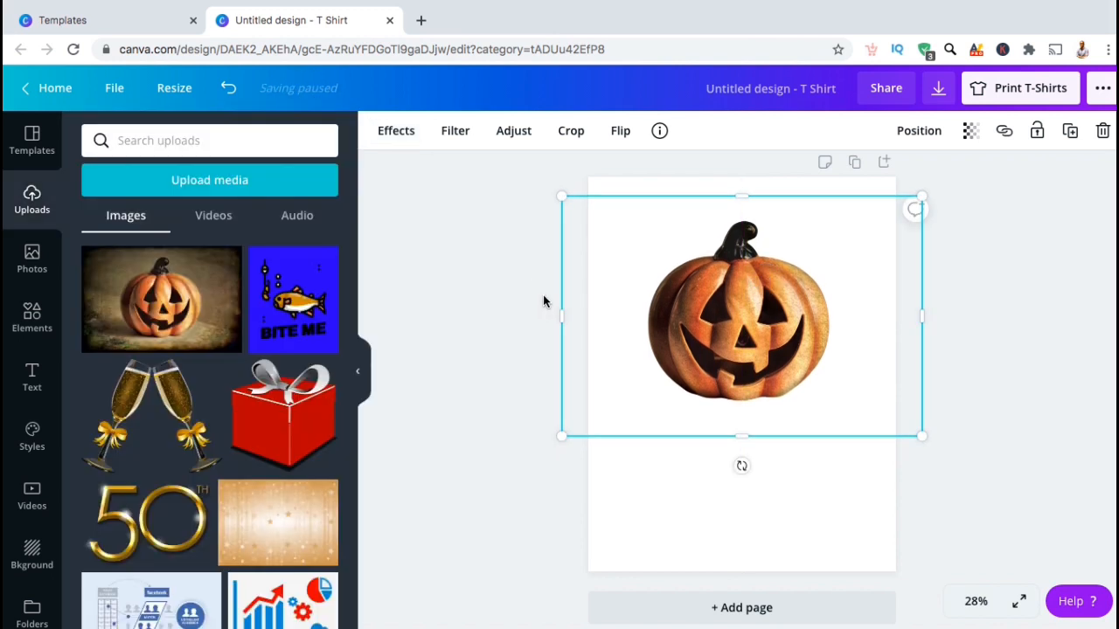
Set the page background to the near-black brown from the pumpkin's photo colors.
click(595, 184)
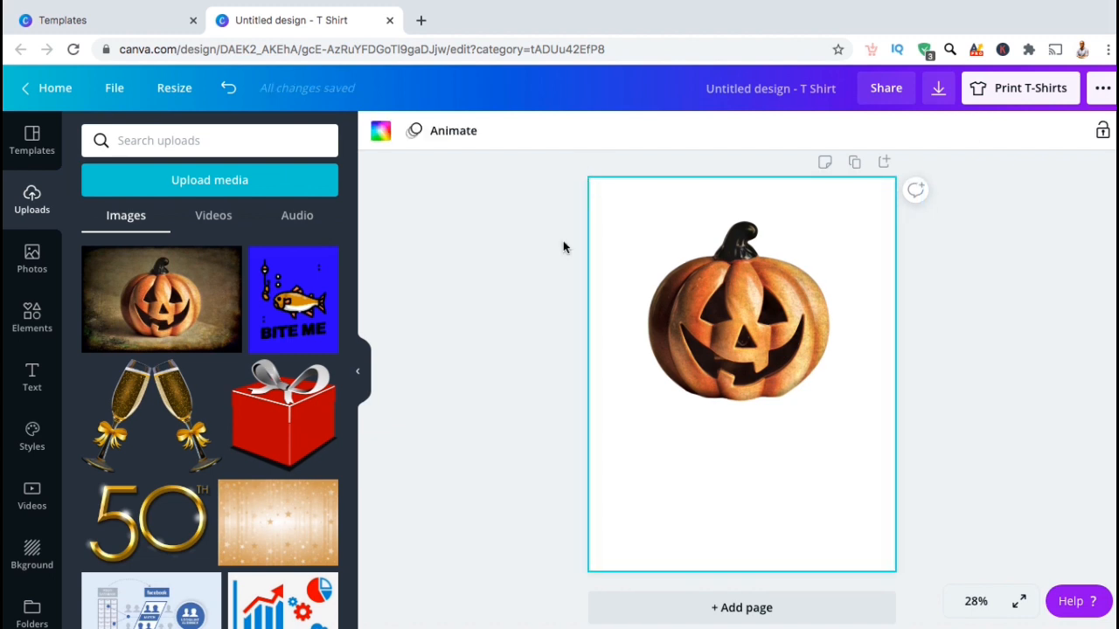
click(383, 133)
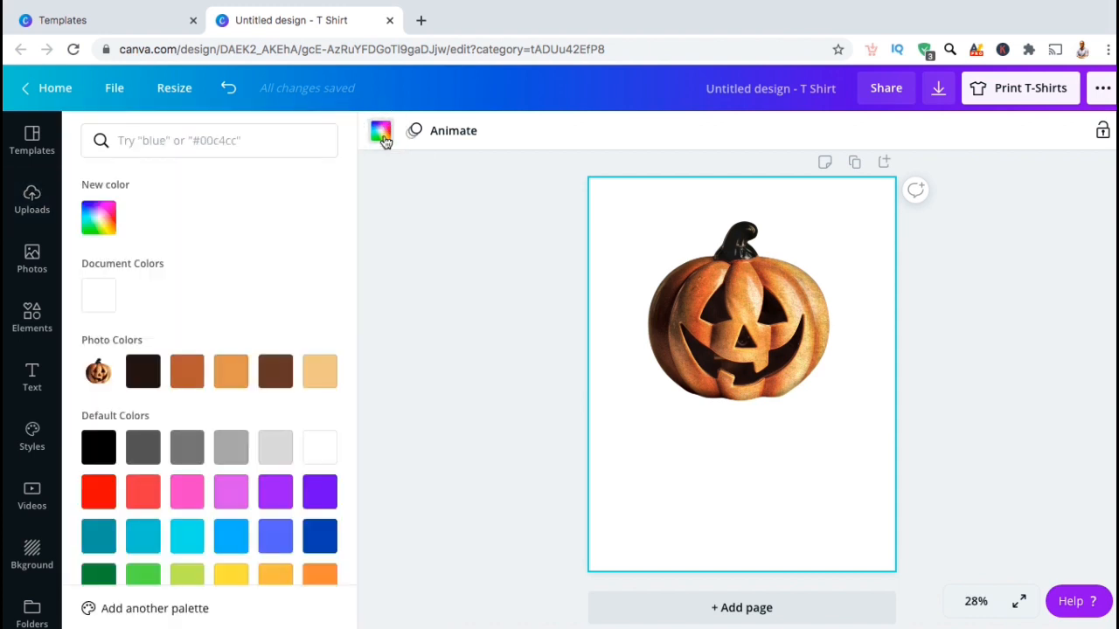
click(143, 374)
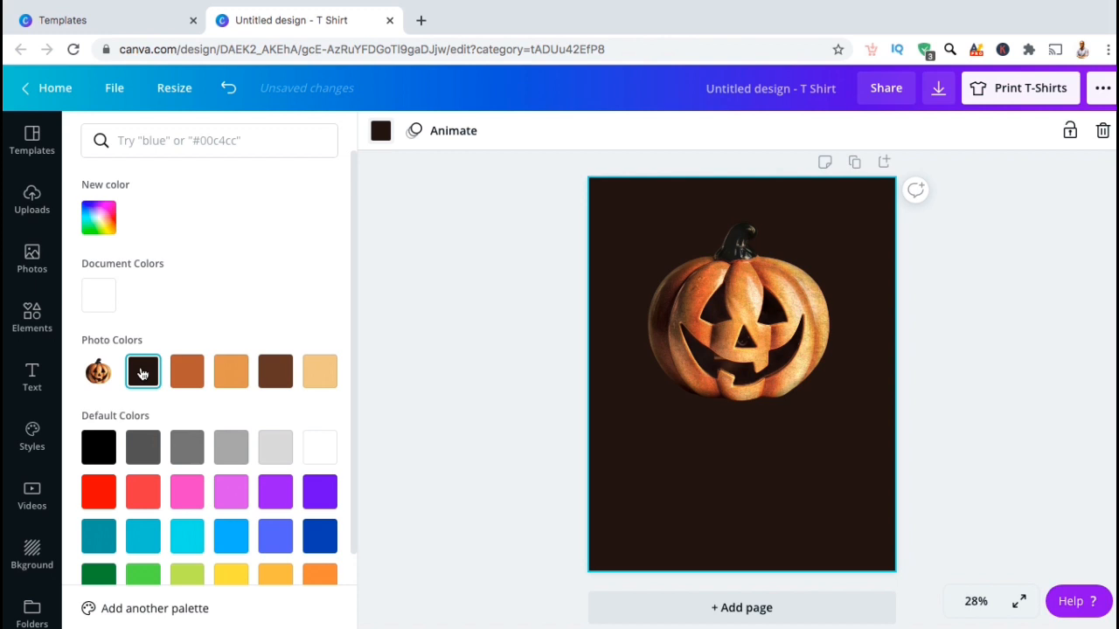
click(408, 316)
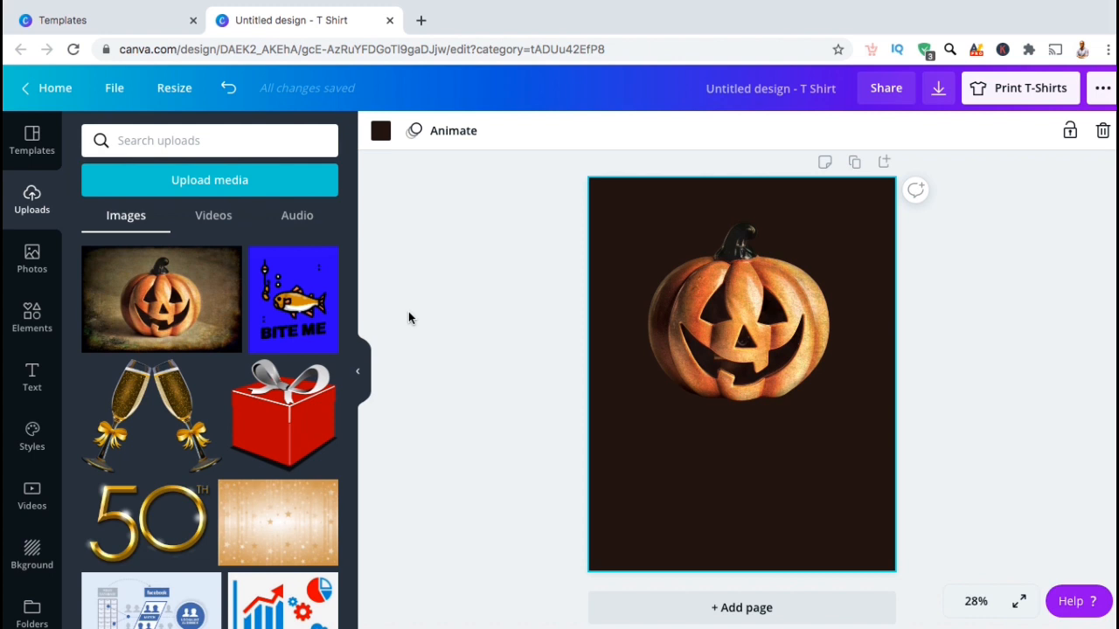
Add the glowing green "CHEERS!" font combination to the page.
click(34, 389)
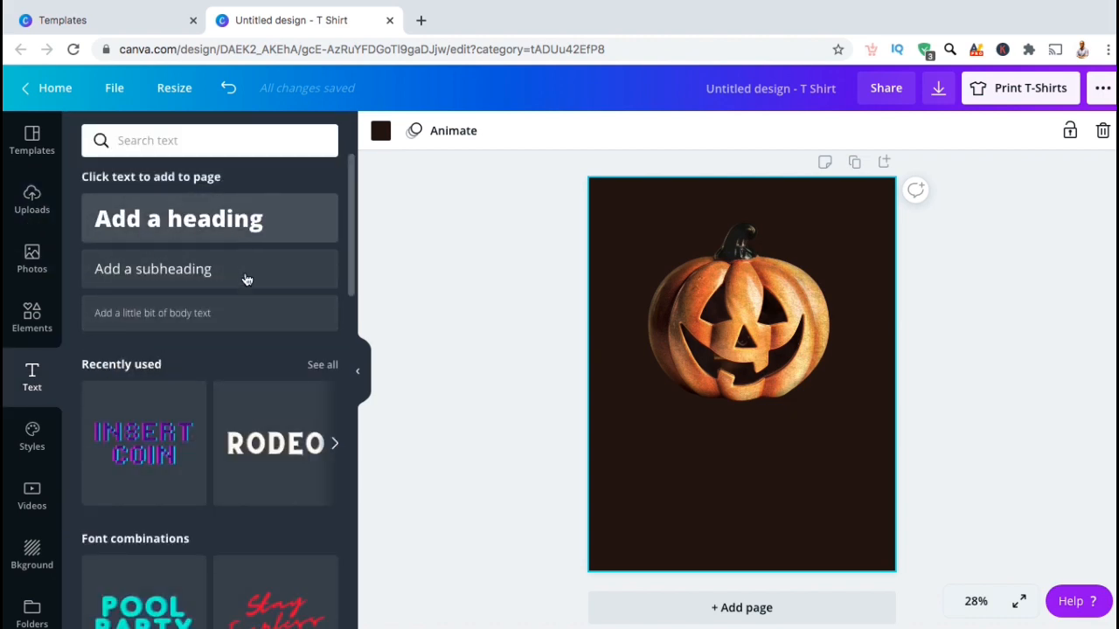
scroll(217, 347, down, 5)
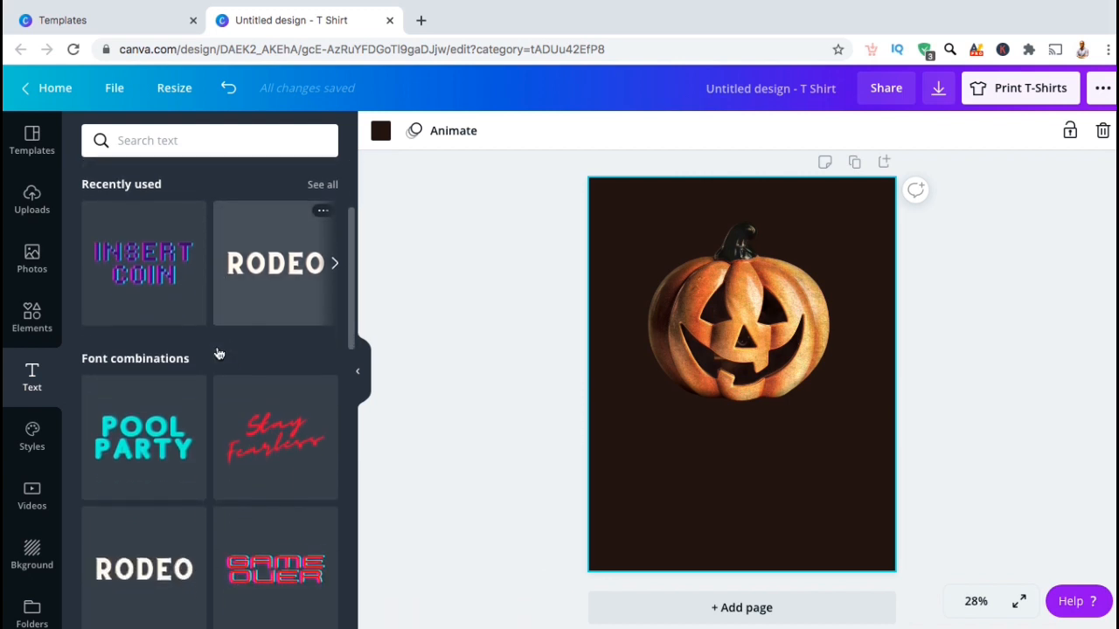
scroll(218, 353, down, 6)
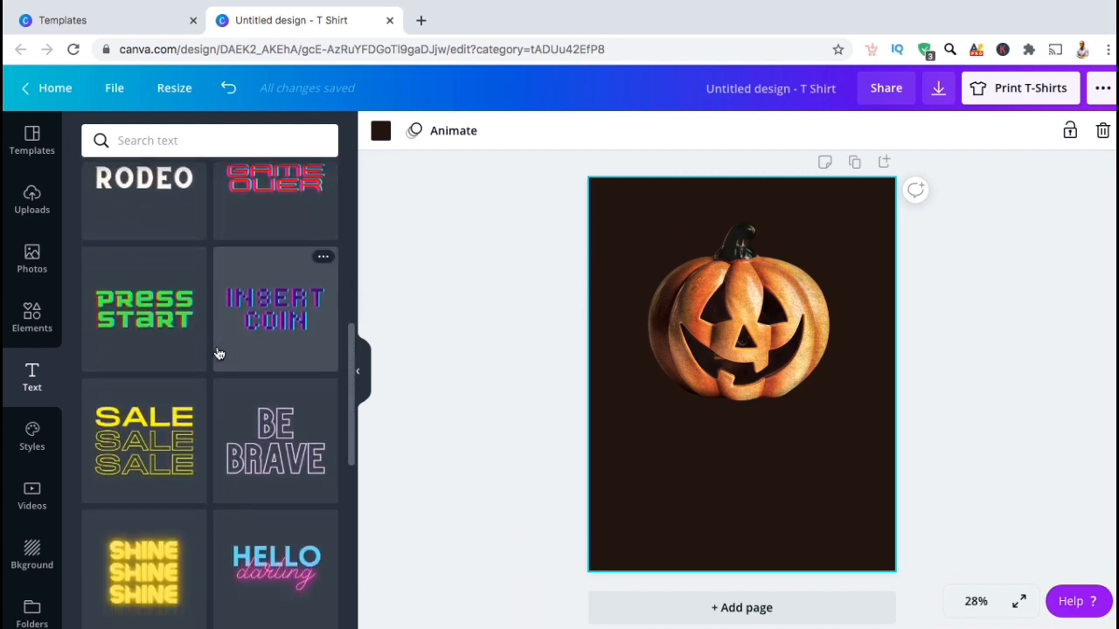
scroll(219, 353, down, 6)
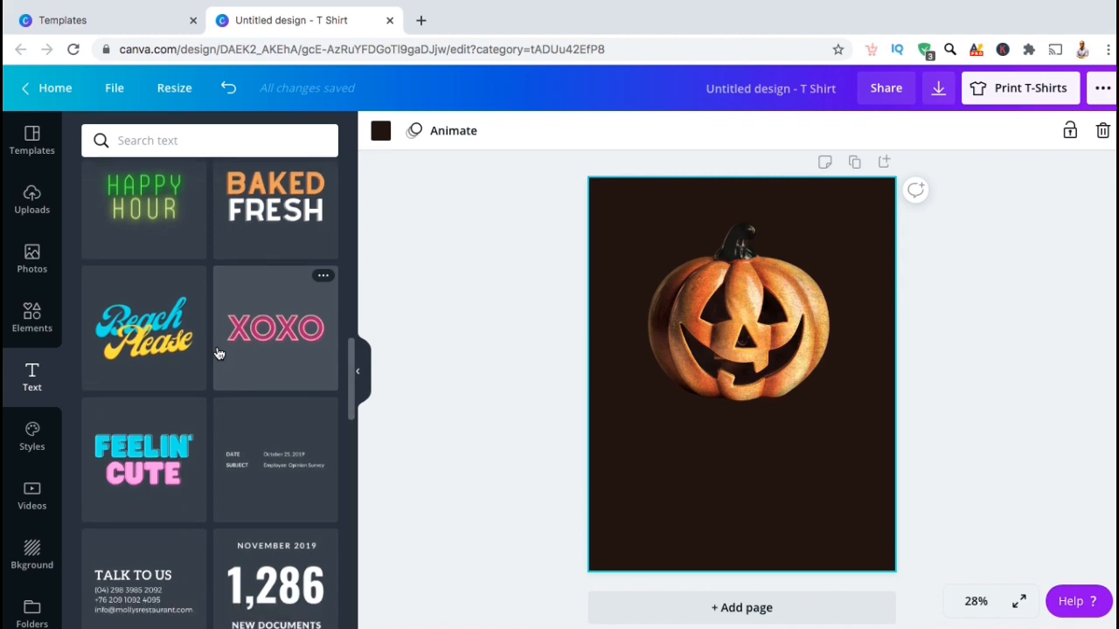
scroll(219, 353, down, 6)
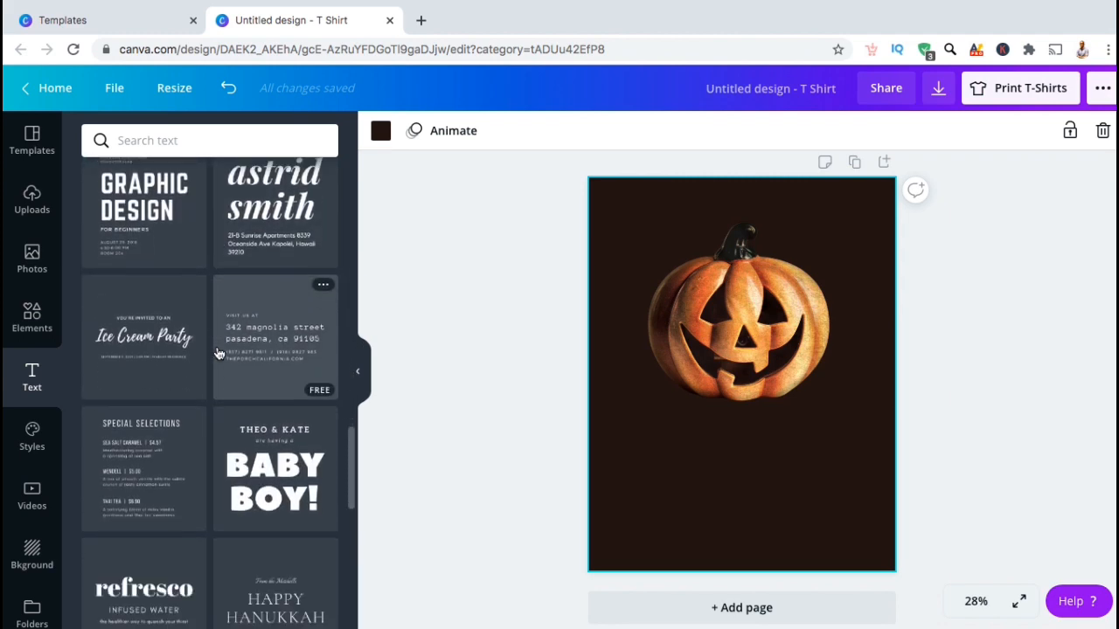
scroll(219, 353, down, 6)
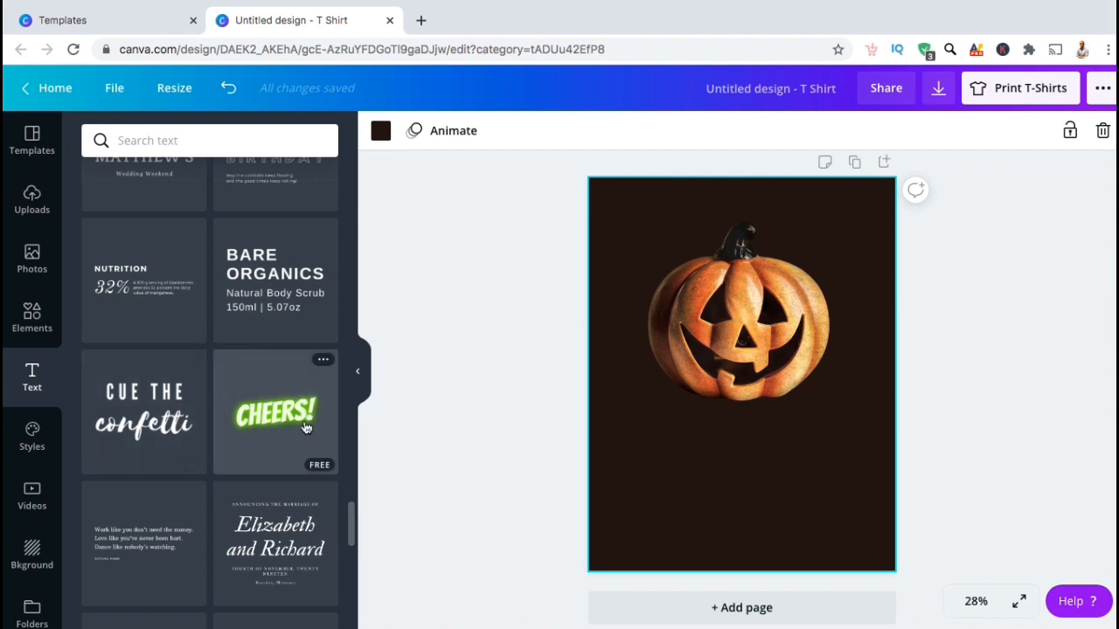
click(304, 434)
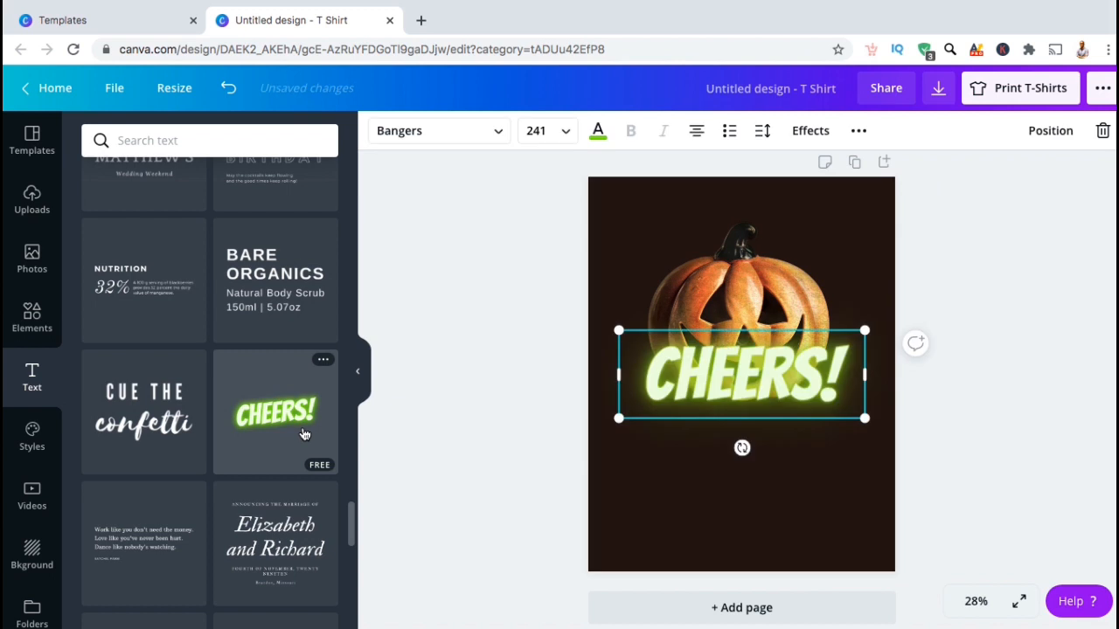
Move the "CHEERS!" text below the pumpkin and change its wording to "LET'S GET LIT!".
drag(729, 377, 731, 448)
double_click(731, 448)
text(L)
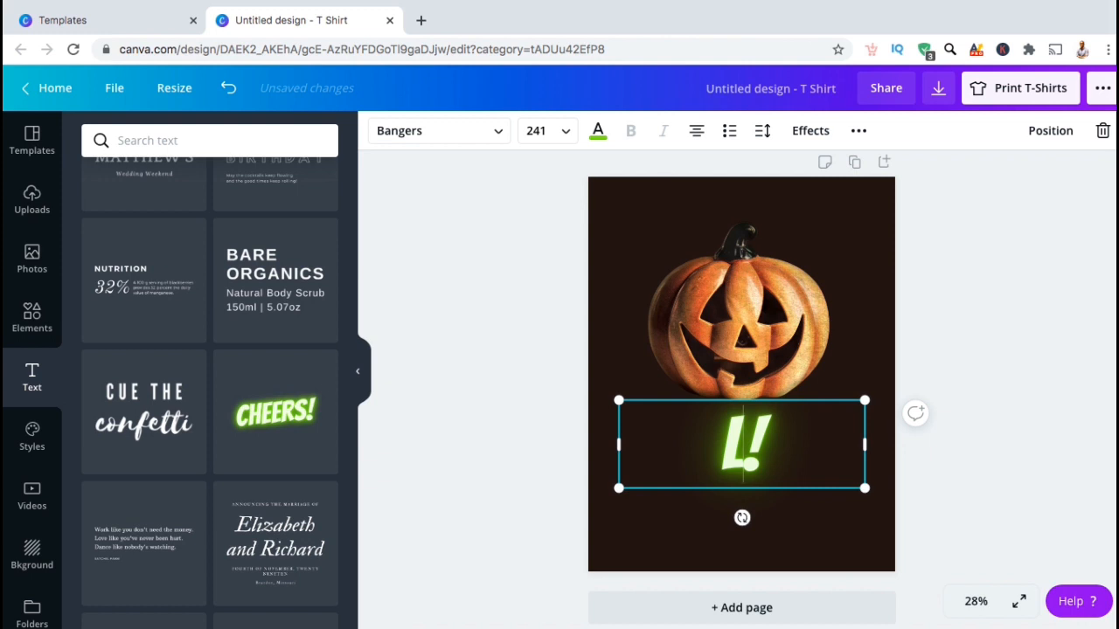
text(ET'S GET LIT)
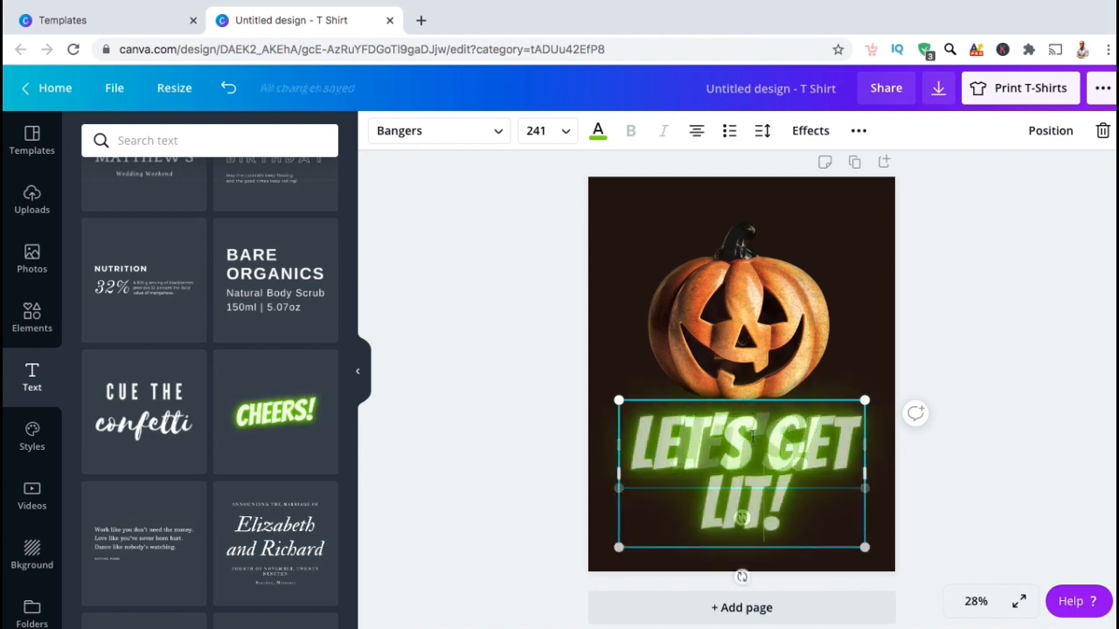
Set the font size of the "LET'S GET LIT!" text to 150.
click(568, 131)
text(150)
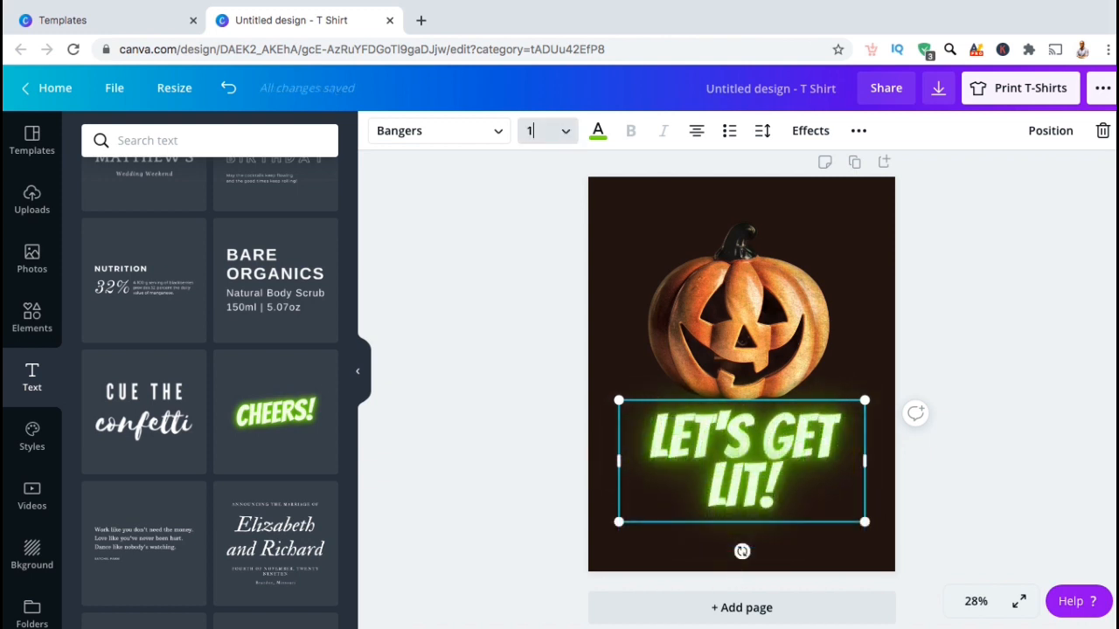
key(Return)
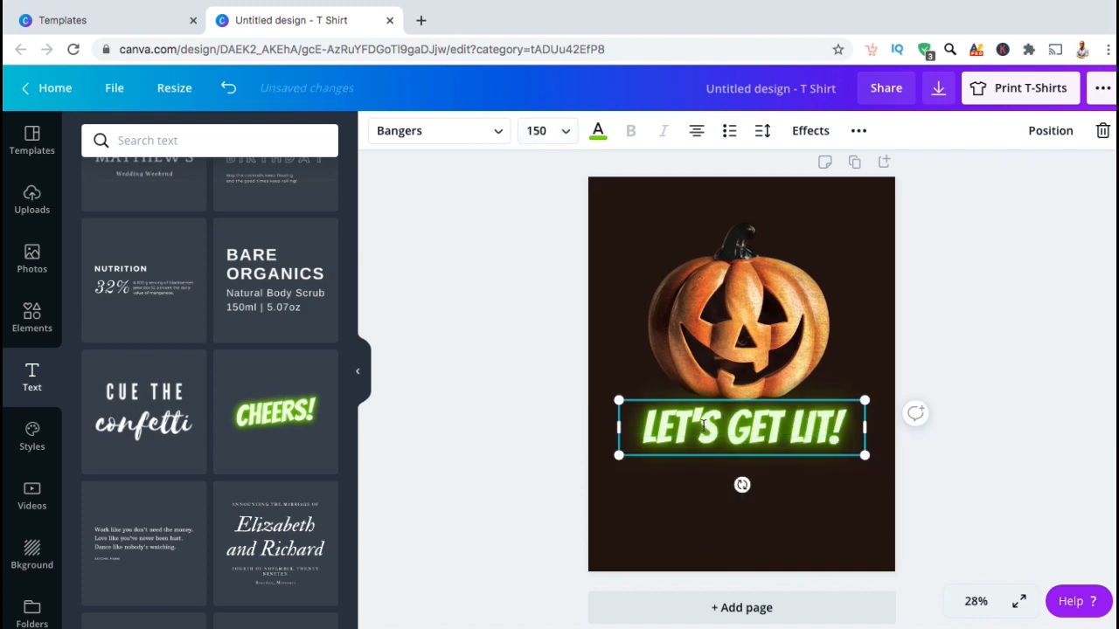
Tilt the "LET'S GET LIT!" text so it slopes upward to the right and lower it clear of the pumpkin.
drag(742, 487, 754, 487)
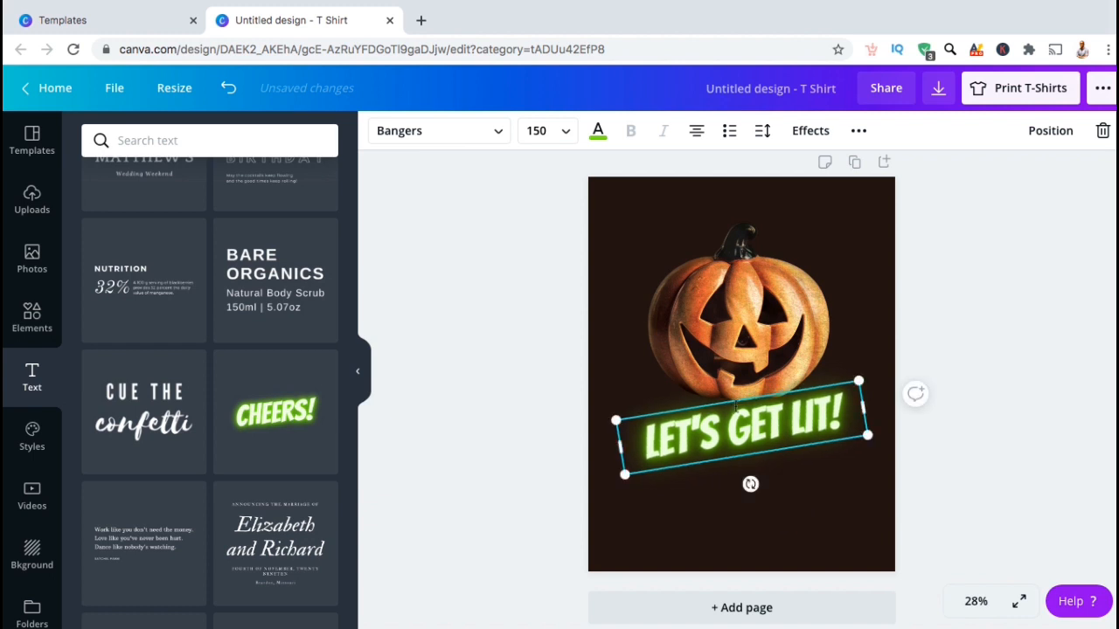
drag(817, 447, 818, 473)
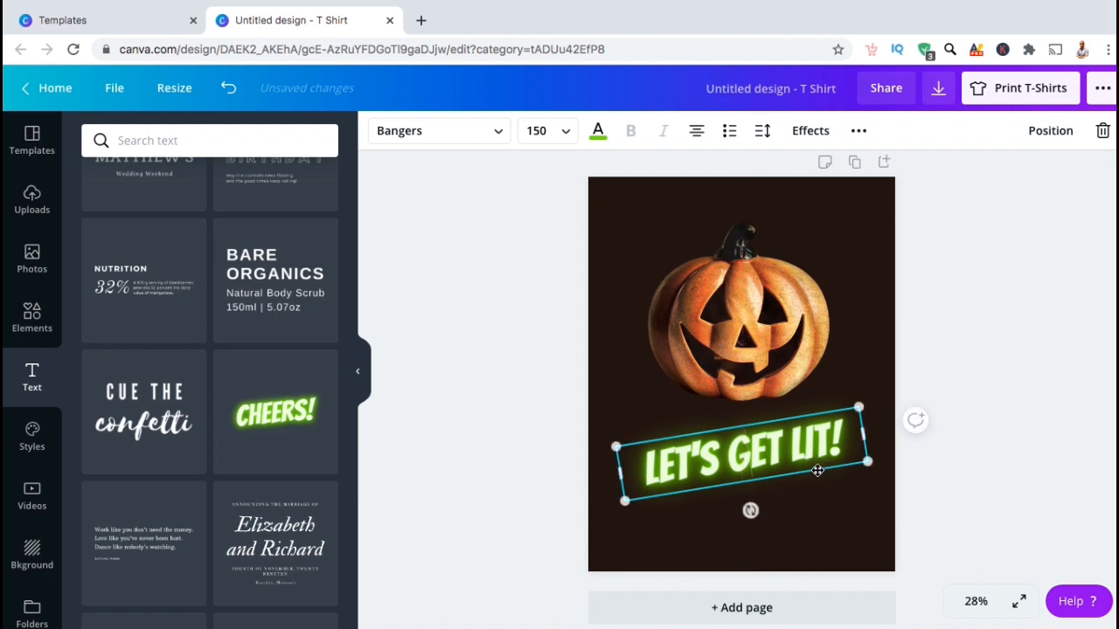
click(542, 374)
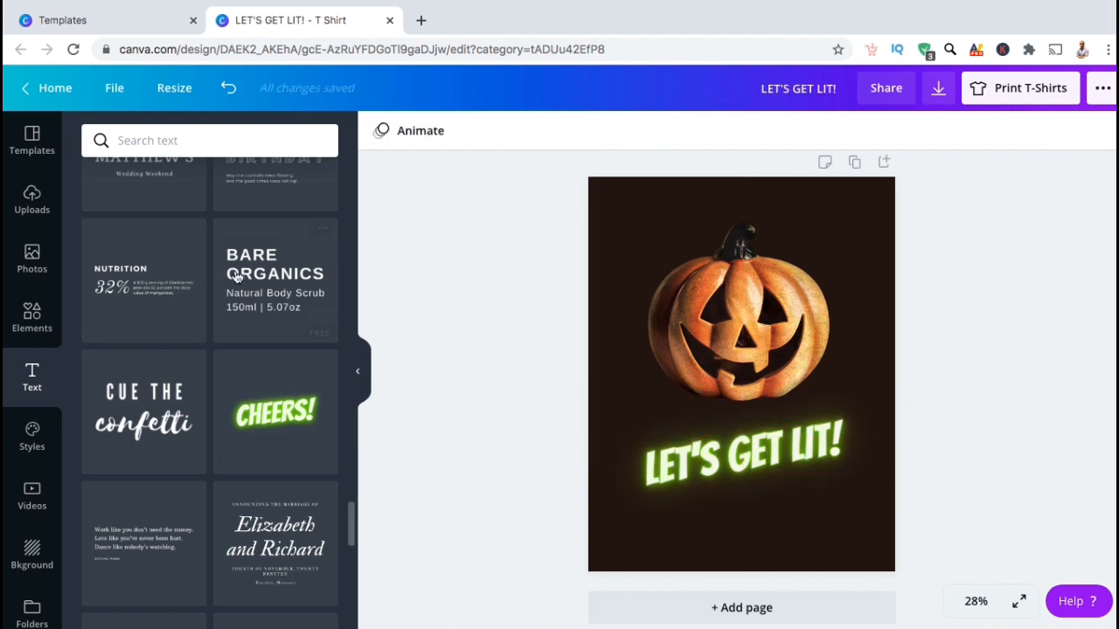
Search the photo library for "candle".
click(32, 268)
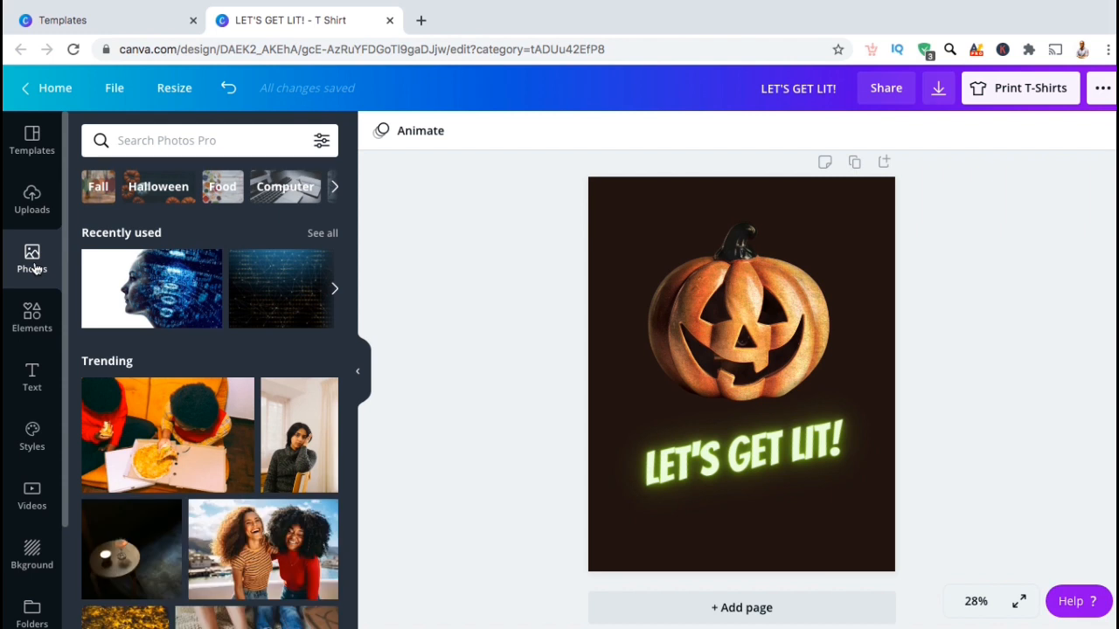
click(137, 138)
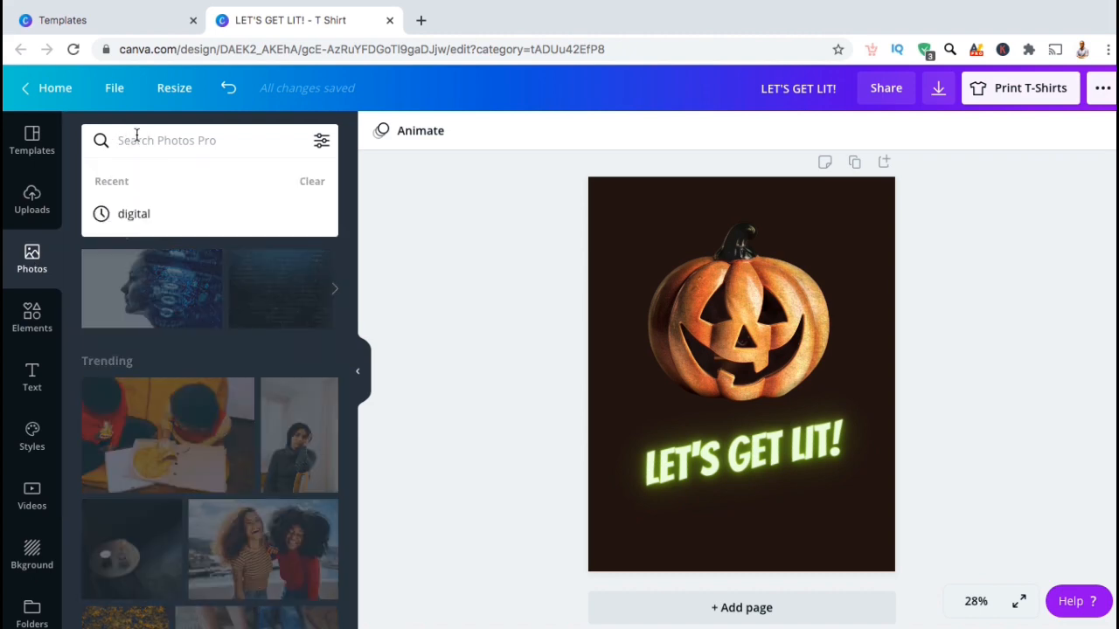
text(CAND)
key(BackSpace)
key(BackSpace)
key(BackSpace)
key(BackSpace)
text(candle)
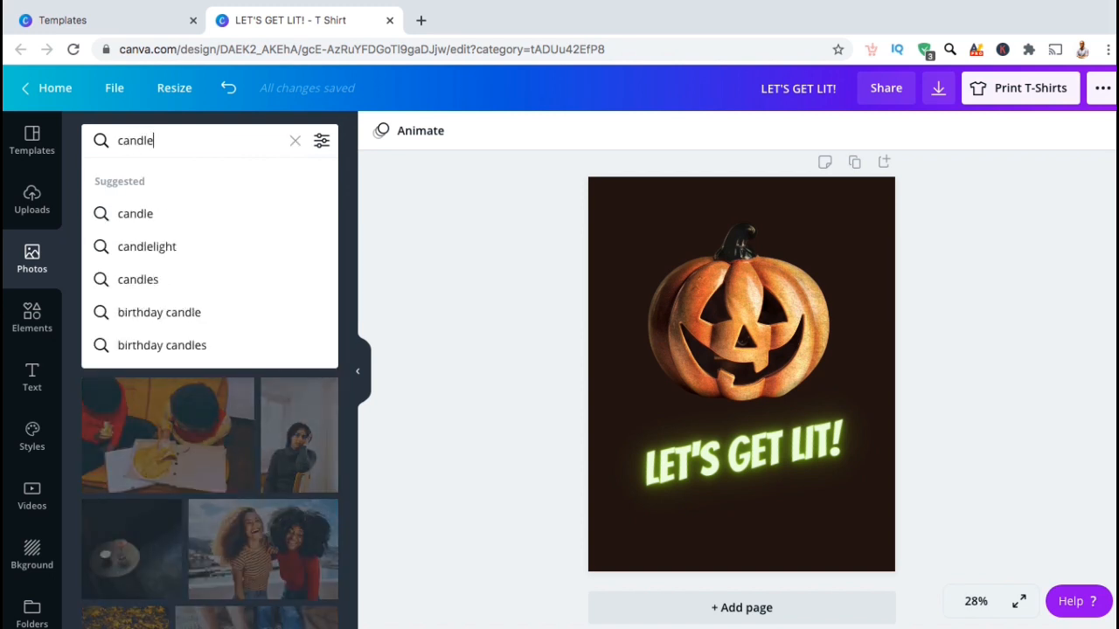
key(Return)
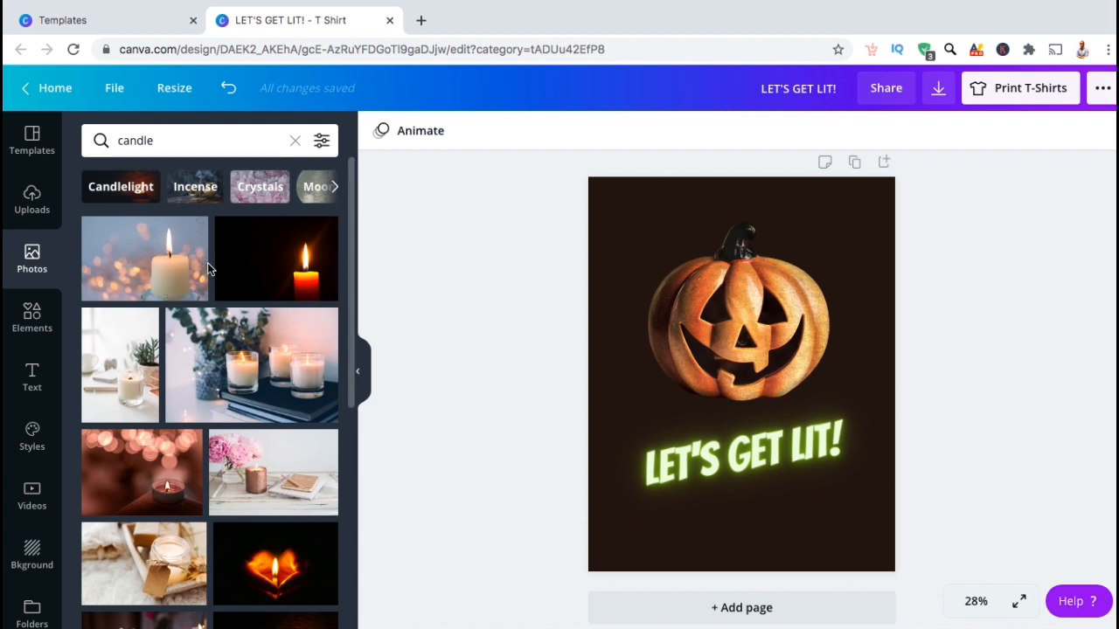
Browse the candle photos and add the single lit red candle on a black background to the page.
scroll(208, 262, down, 5)
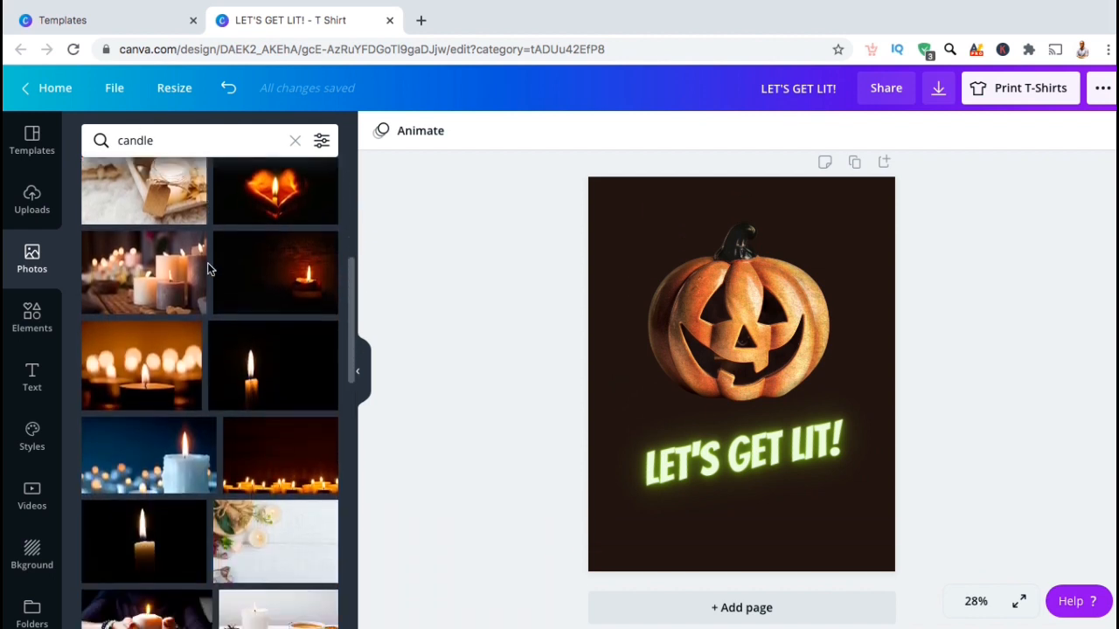
scroll(208, 263, down, 3)
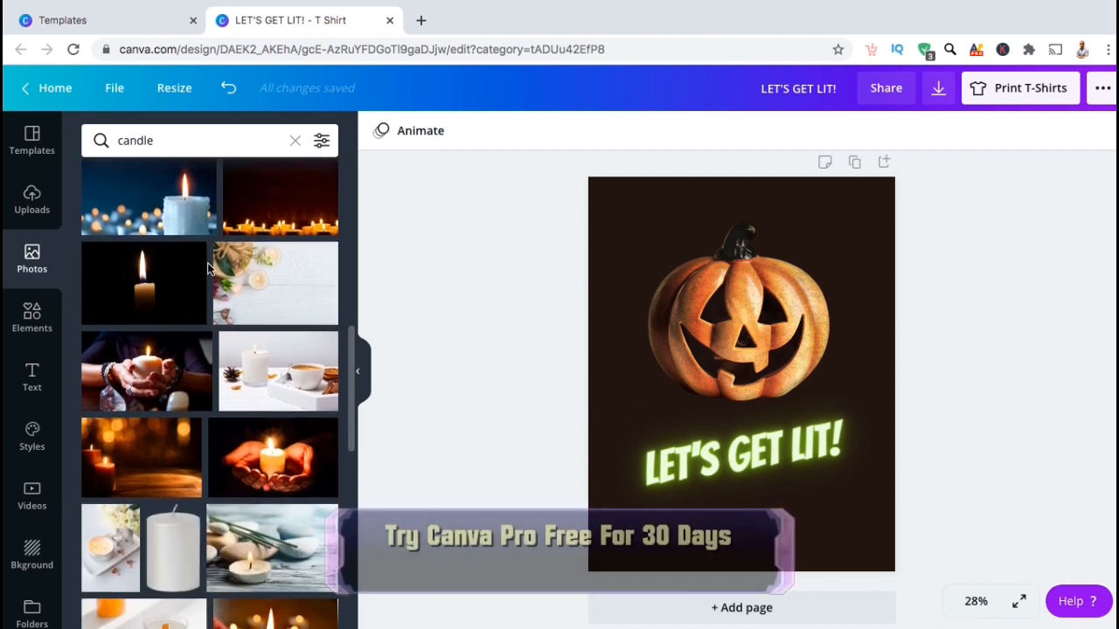
scroll(207, 266, down, 6)
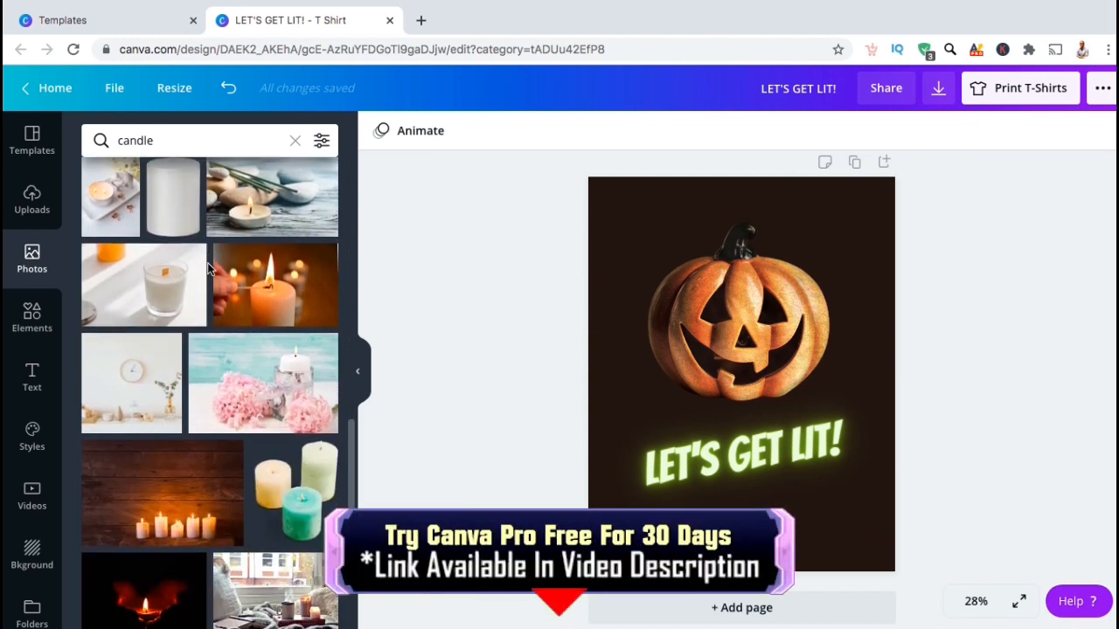
scroll(208, 265, down, 4)
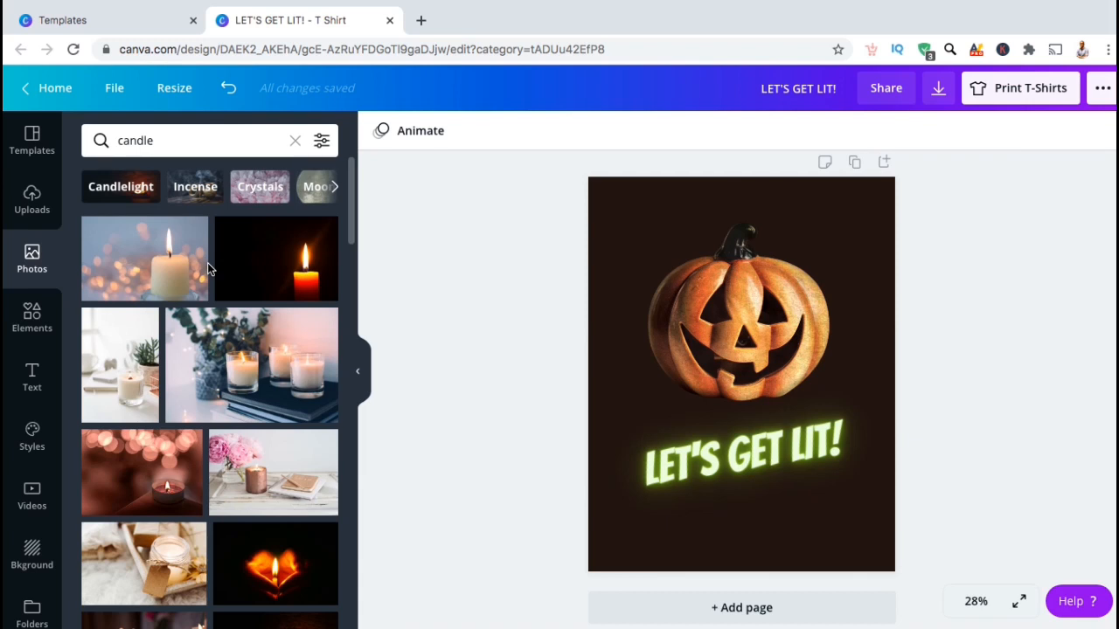
click(240, 271)
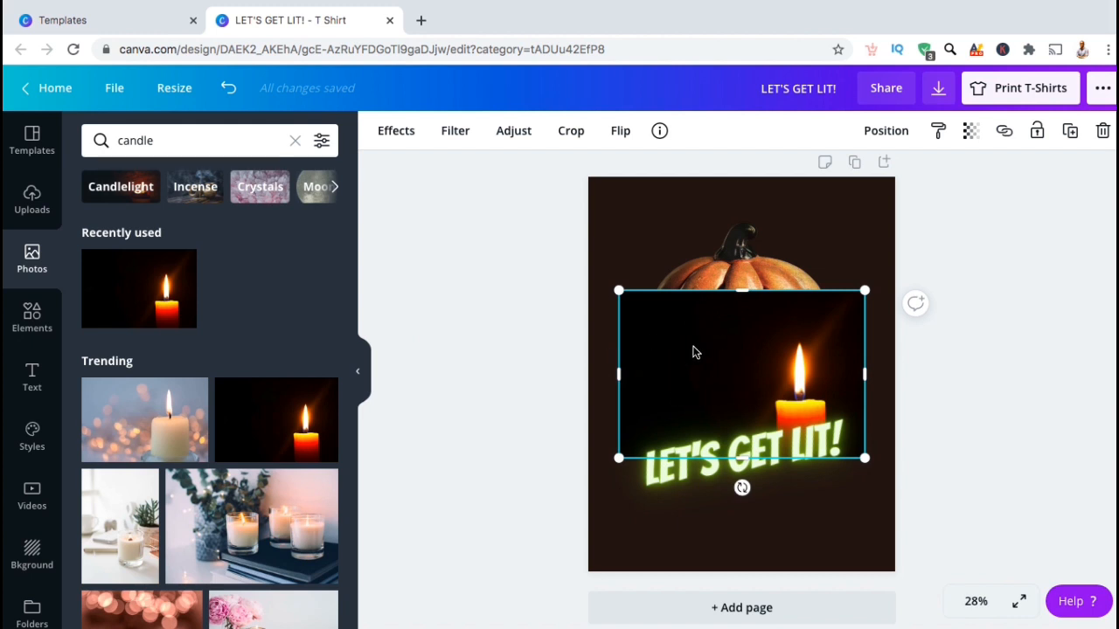
Remove the candle photo's background and place the candle at the pumpkin's lower left, above the start of the text.
click(407, 140)
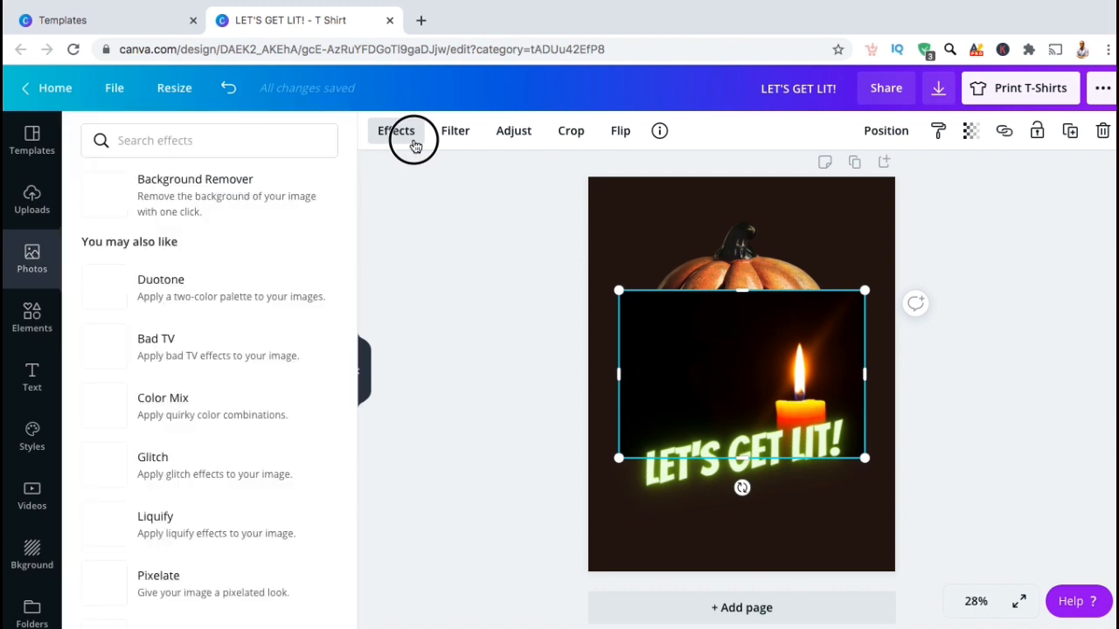
click(293, 195)
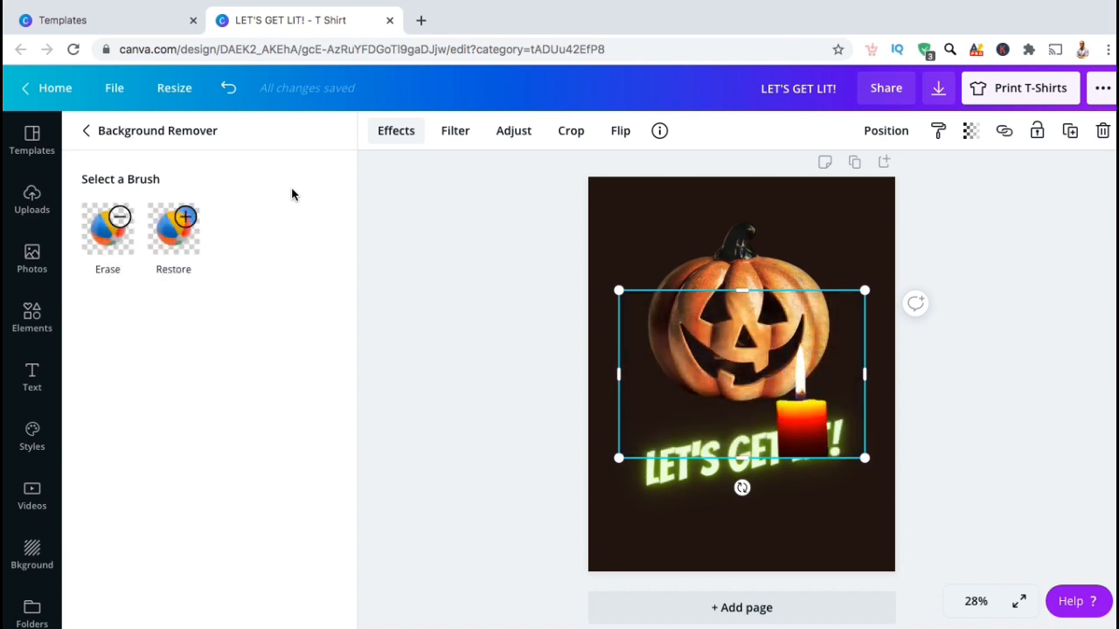
drag(802, 406, 681, 415)
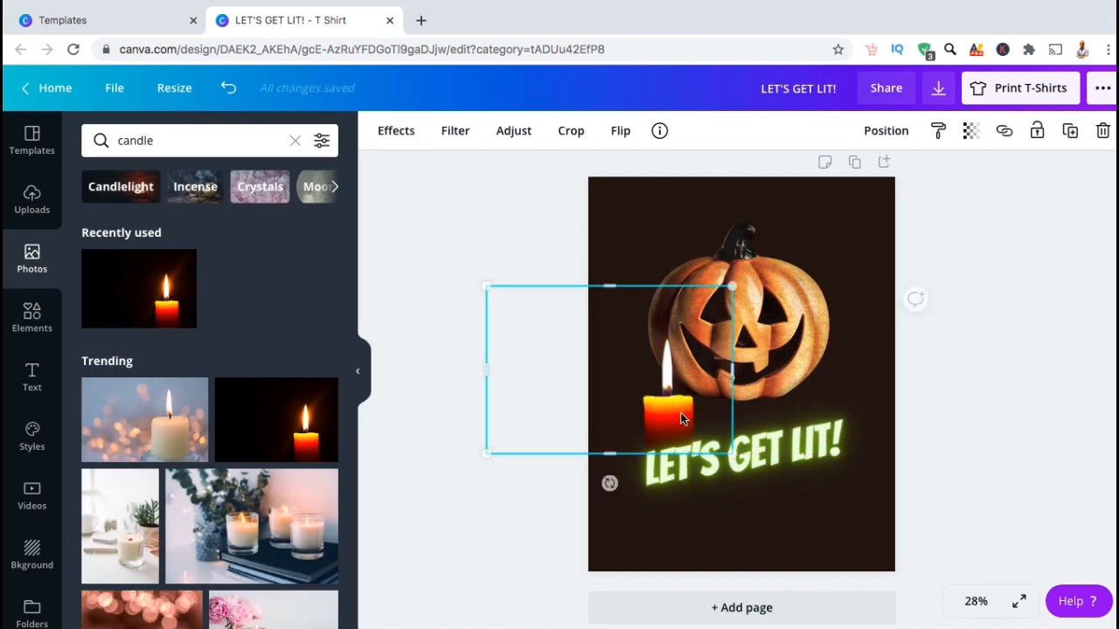
click(977, 376)
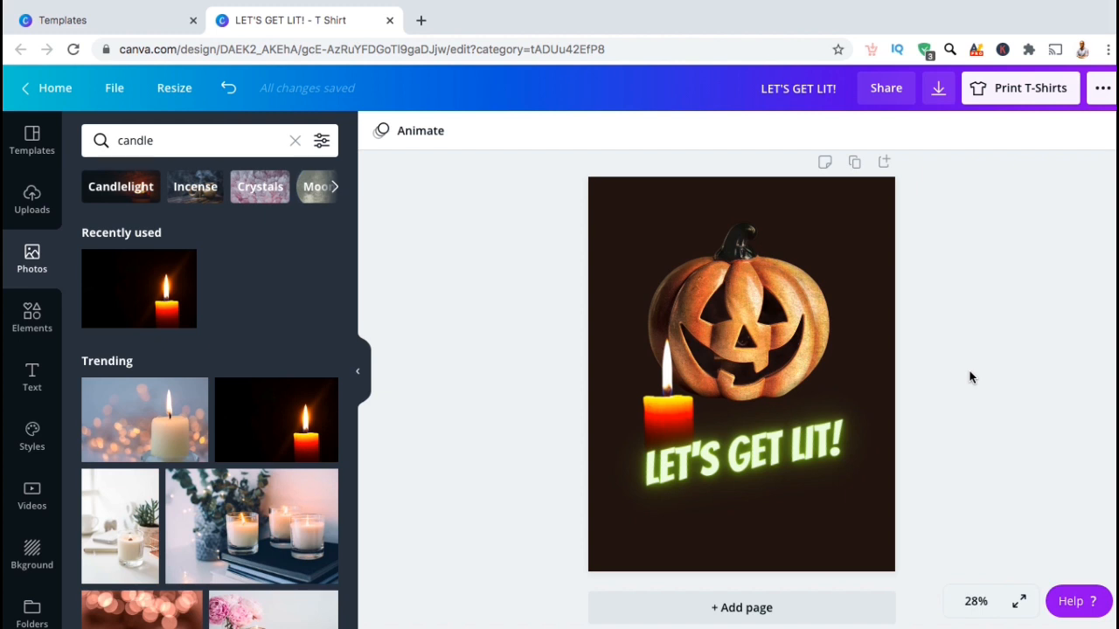
Download the design as a PNG at size 1.5 with a transparent background and locate the saved file.
click(939, 90)
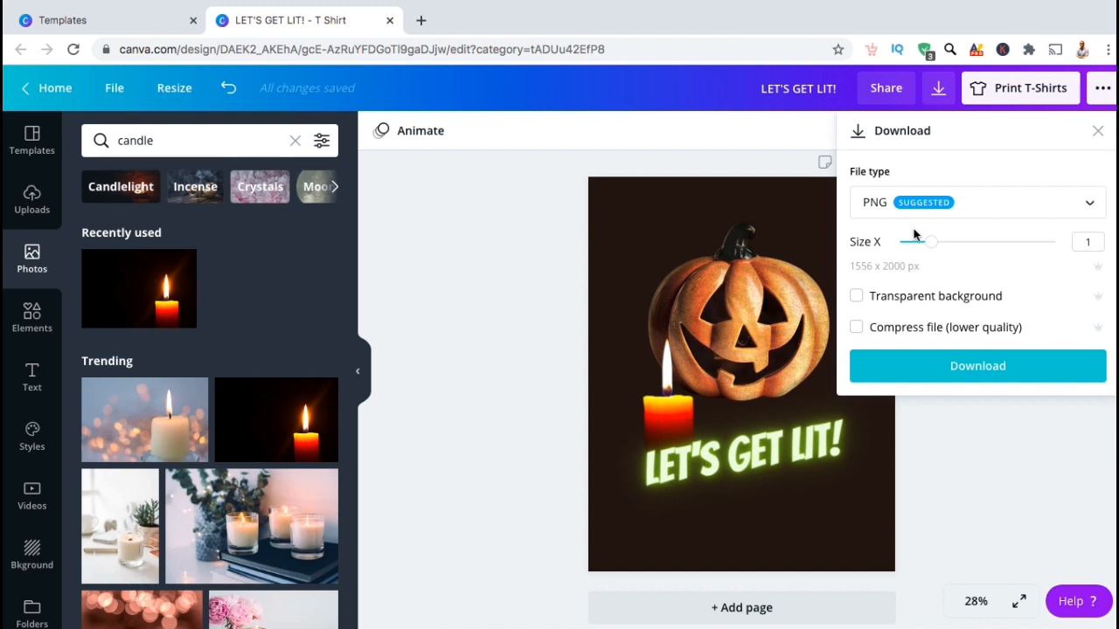
drag(926, 244, 951, 245)
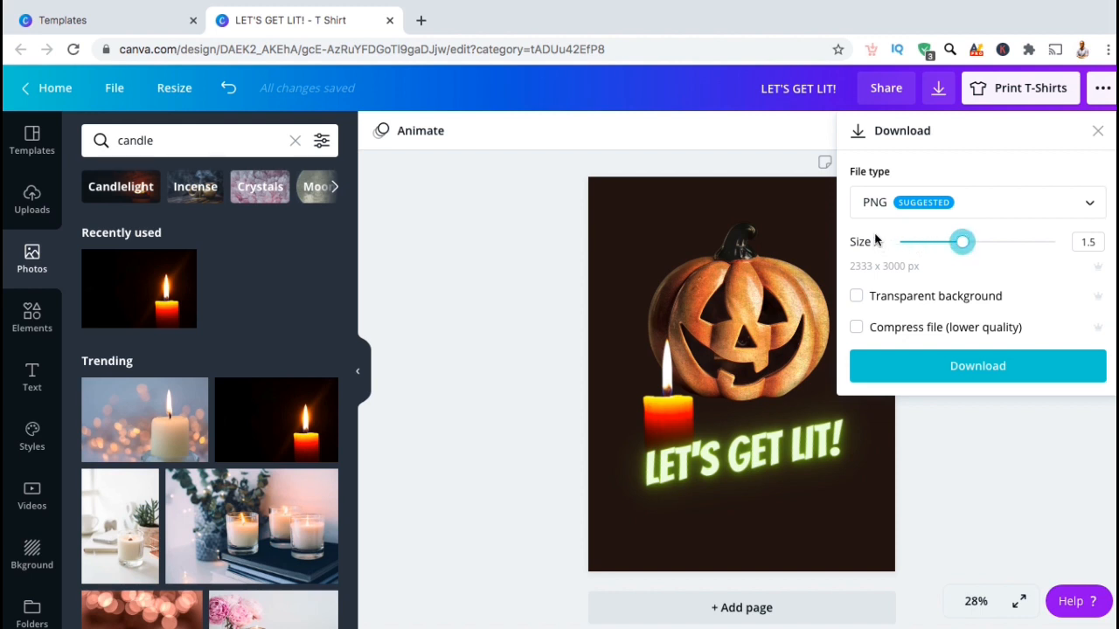
click(862, 298)
click(862, 298)
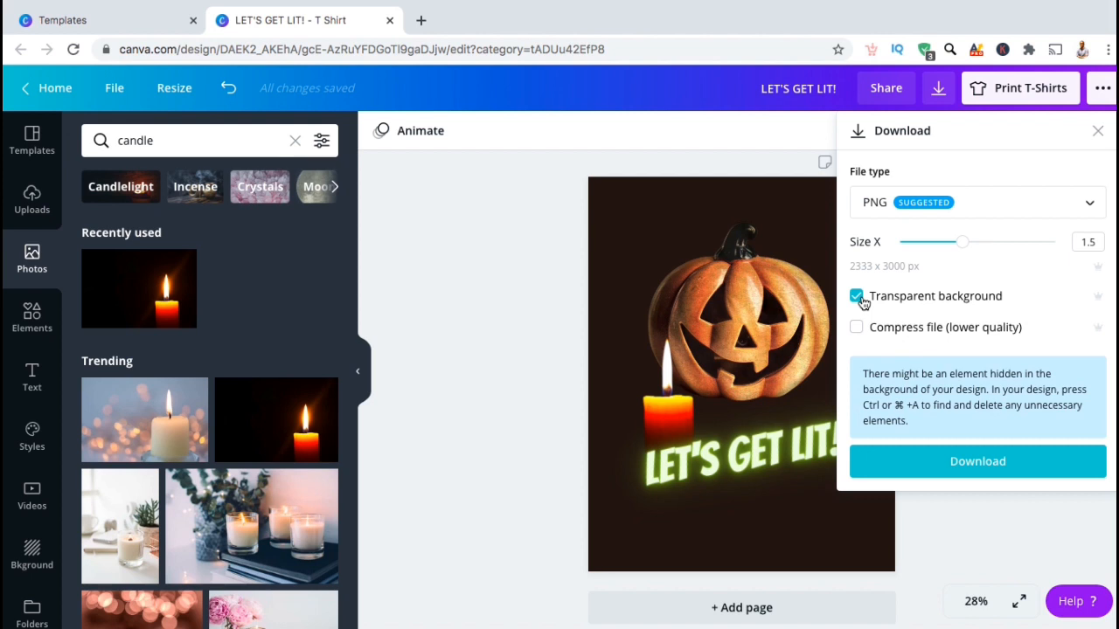
click(981, 465)
click(983, 470)
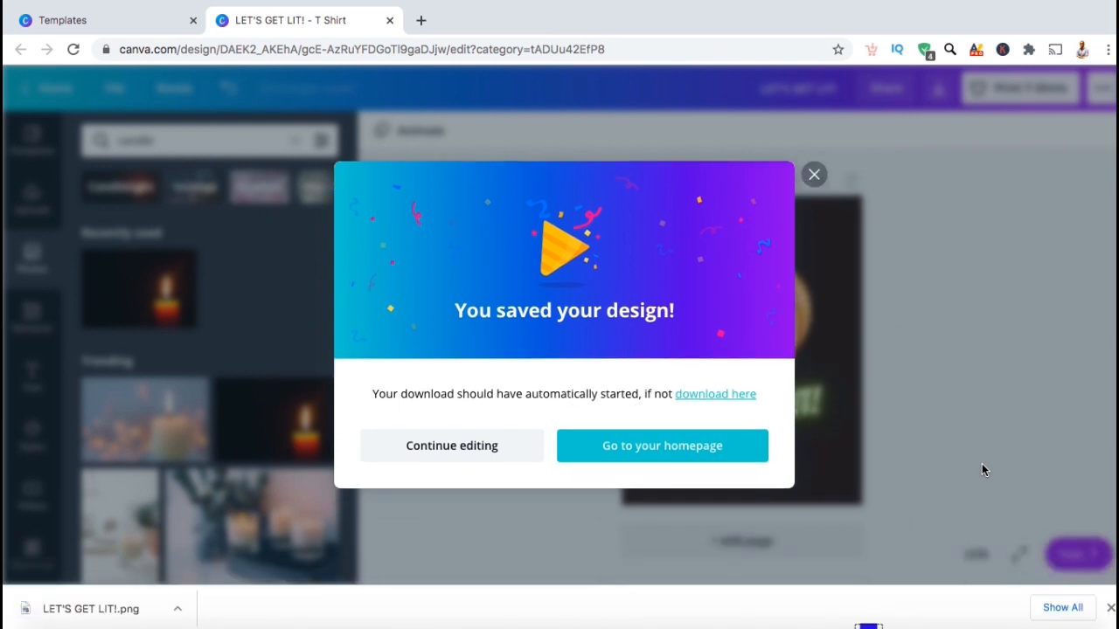
click(177, 607)
click(208, 551)
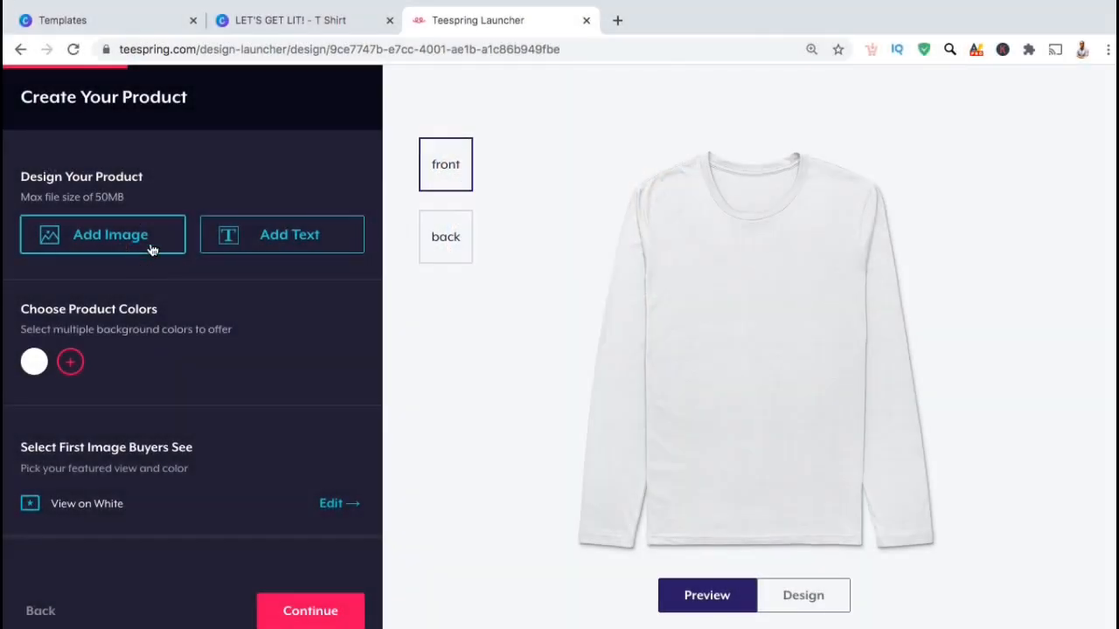
In Teespring Launcher, add LET'S GET LIT!.png to the long-sleeve shirt's front, then enlarge it slightly and raise it within the print area.
click(150, 250)
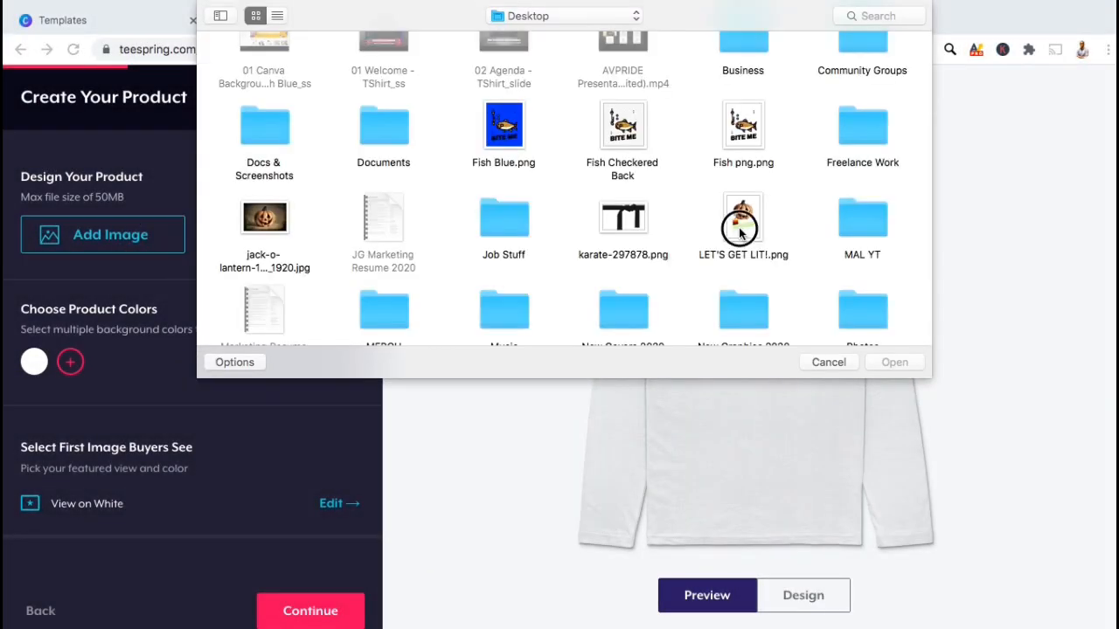
double_click(739, 229)
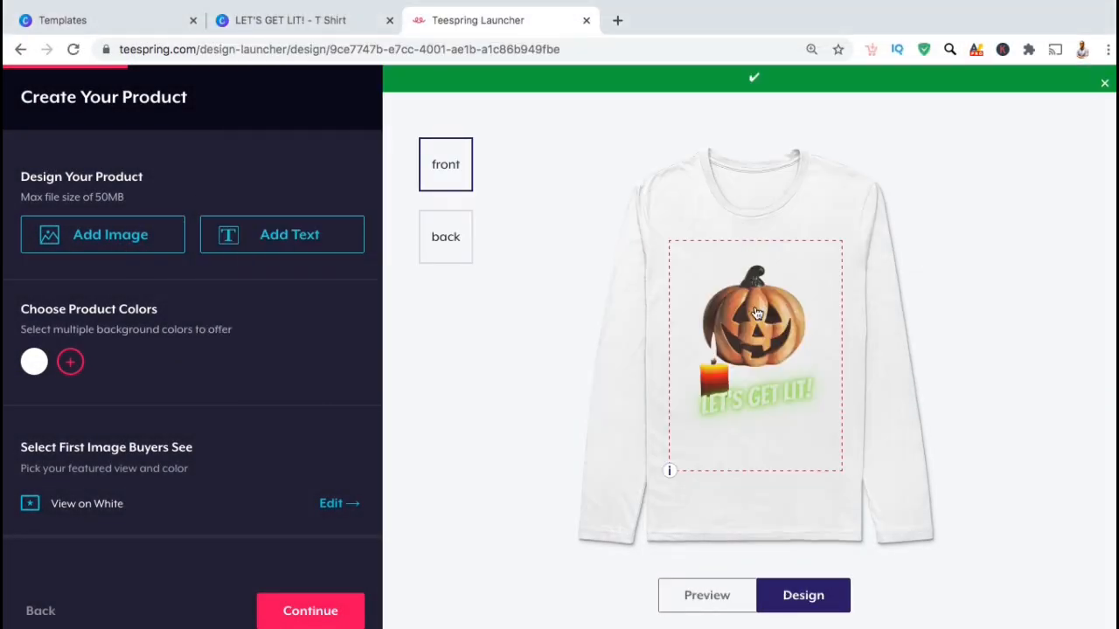
drag(800, 396, 786, 370)
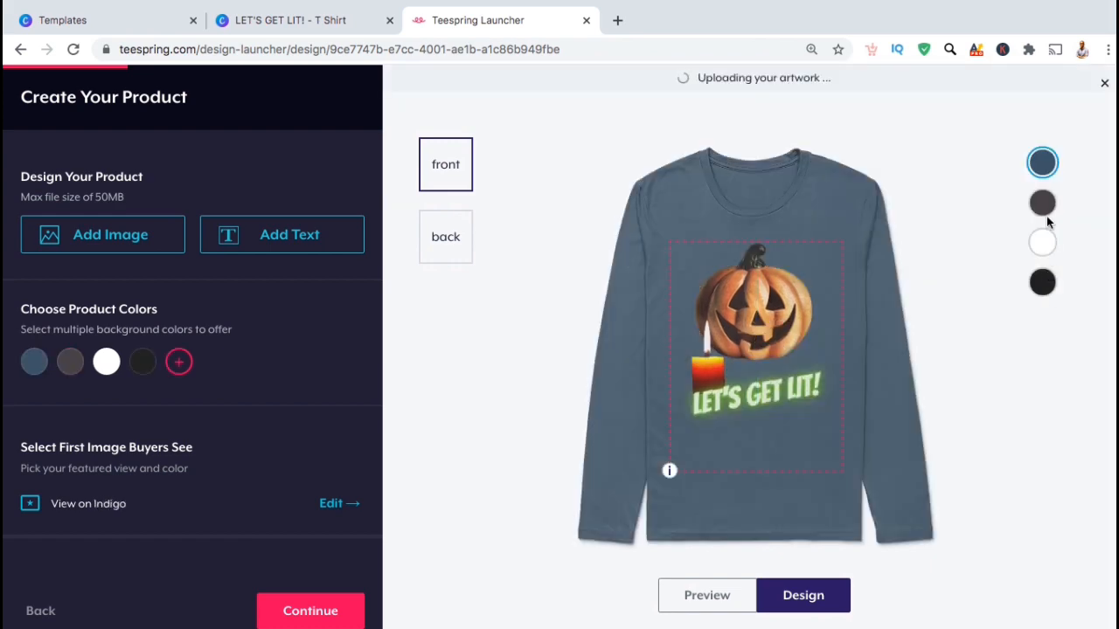
Preview the artwork on the dark grey, white and black versions of the long-sleeve shirt.
click(1043, 203)
click(1043, 244)
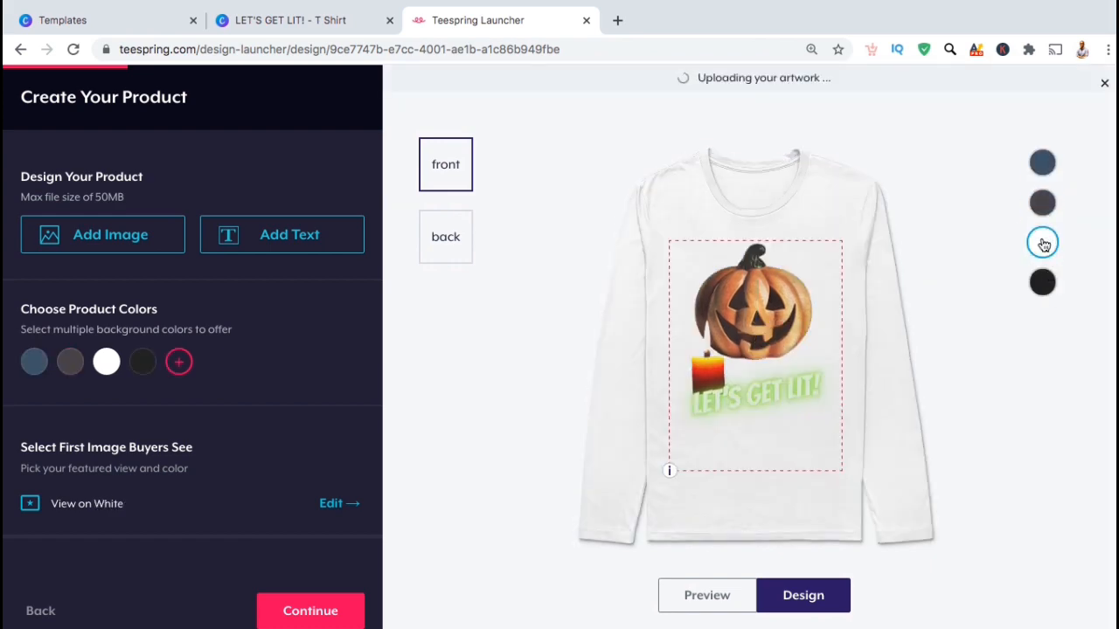
click(1045, 284)
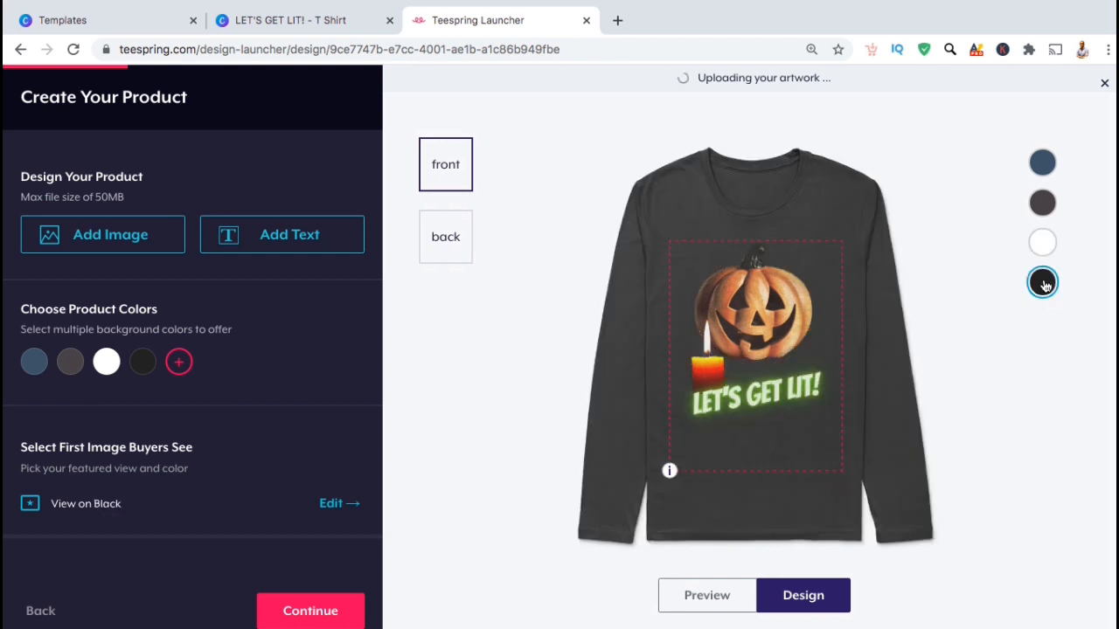